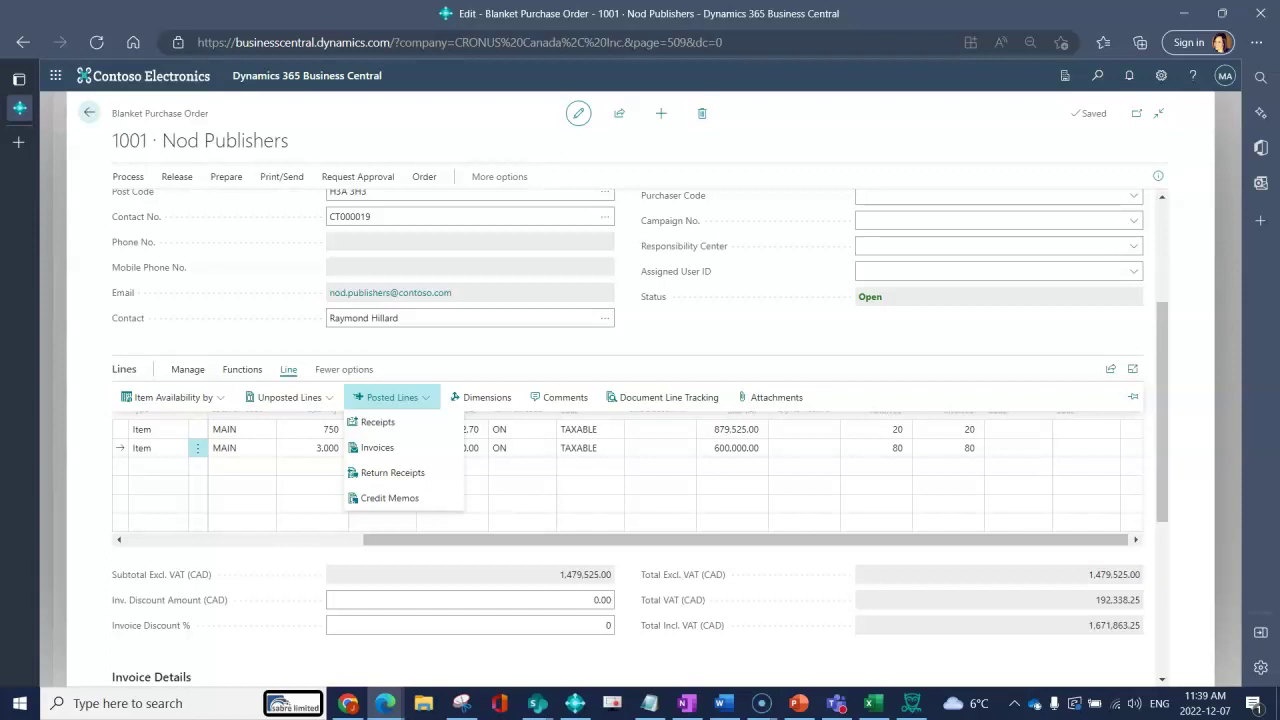
Review the PARIS Guest Chair line's posted receipt lines and the related receipt document, returning to the blanket purchase order.
key(Escape)
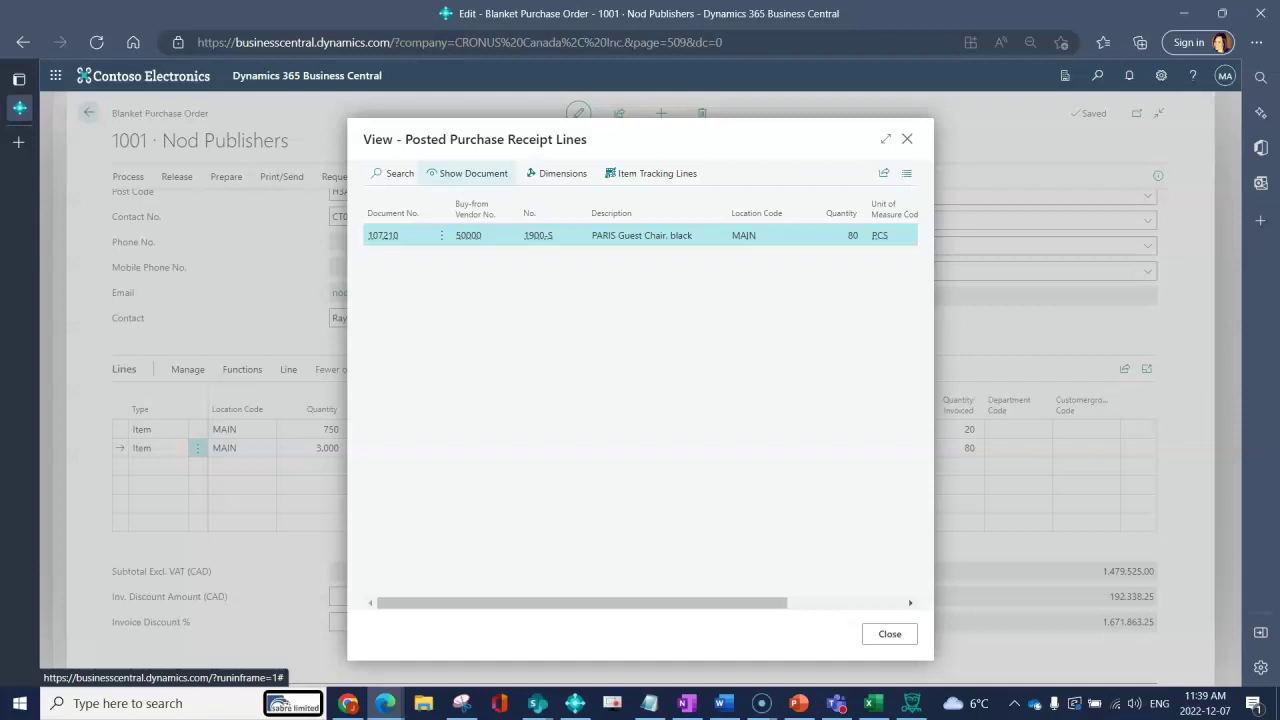
click(467, 173)
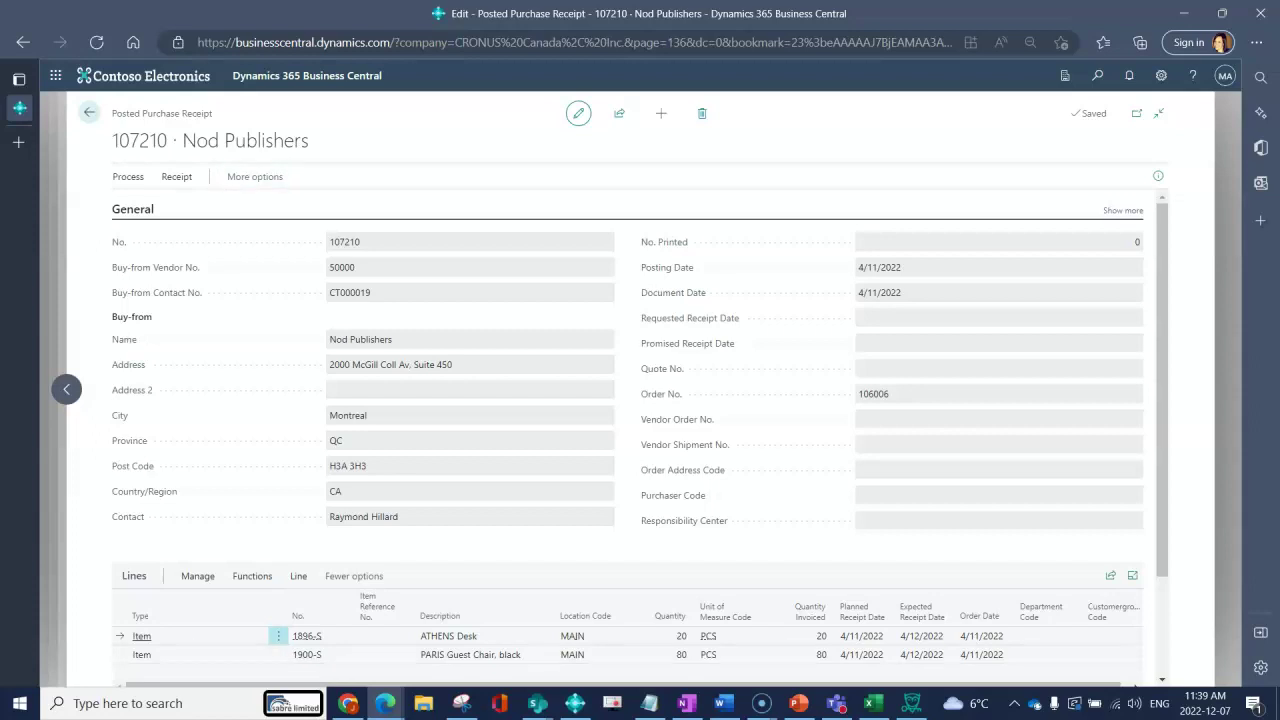
click(176, 176)
mouse_move(665, 615)
click(89, 112)
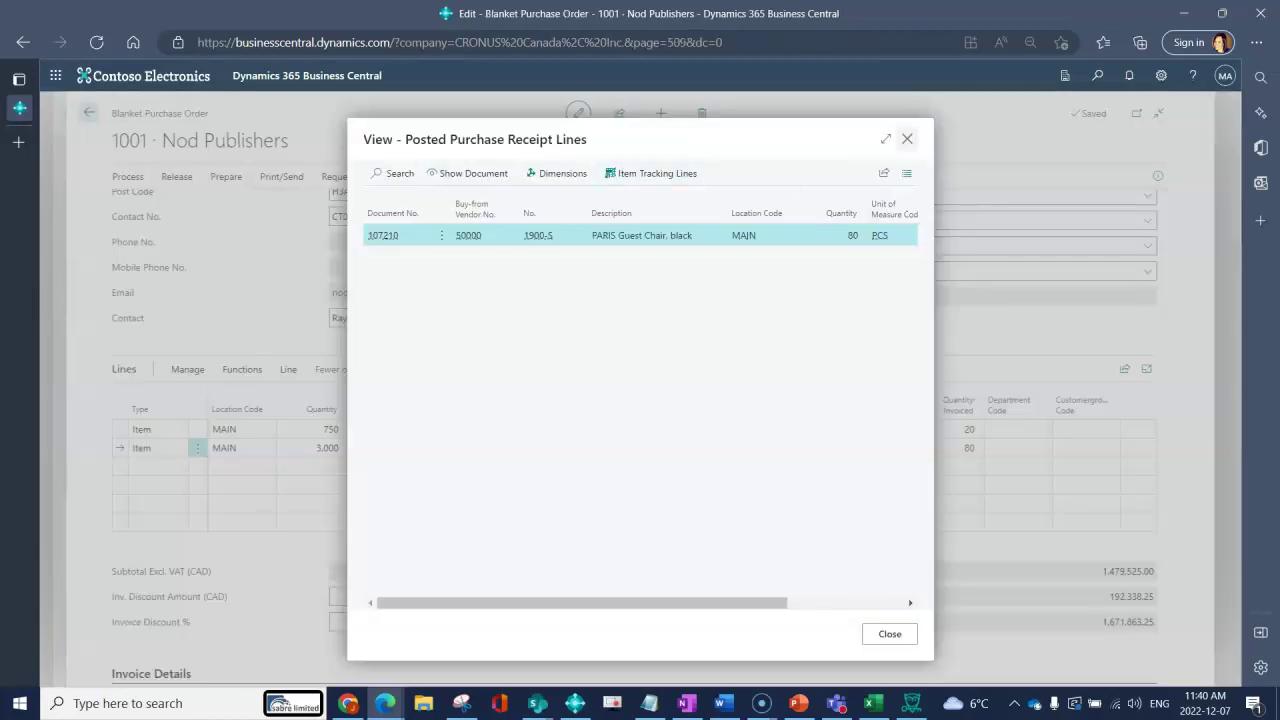
click(907, 138)
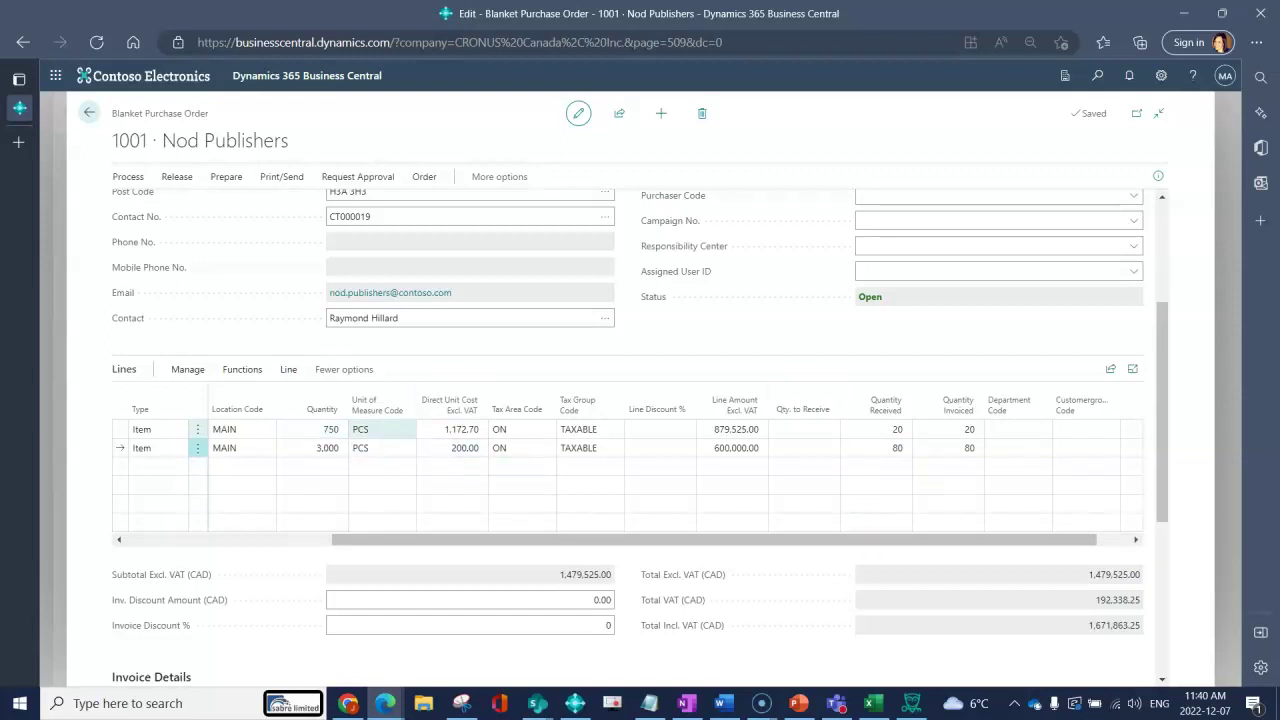
Try a Qty. to Receive of 740 on the ATHENS Desk line and clear the value again.
click(803, 429)
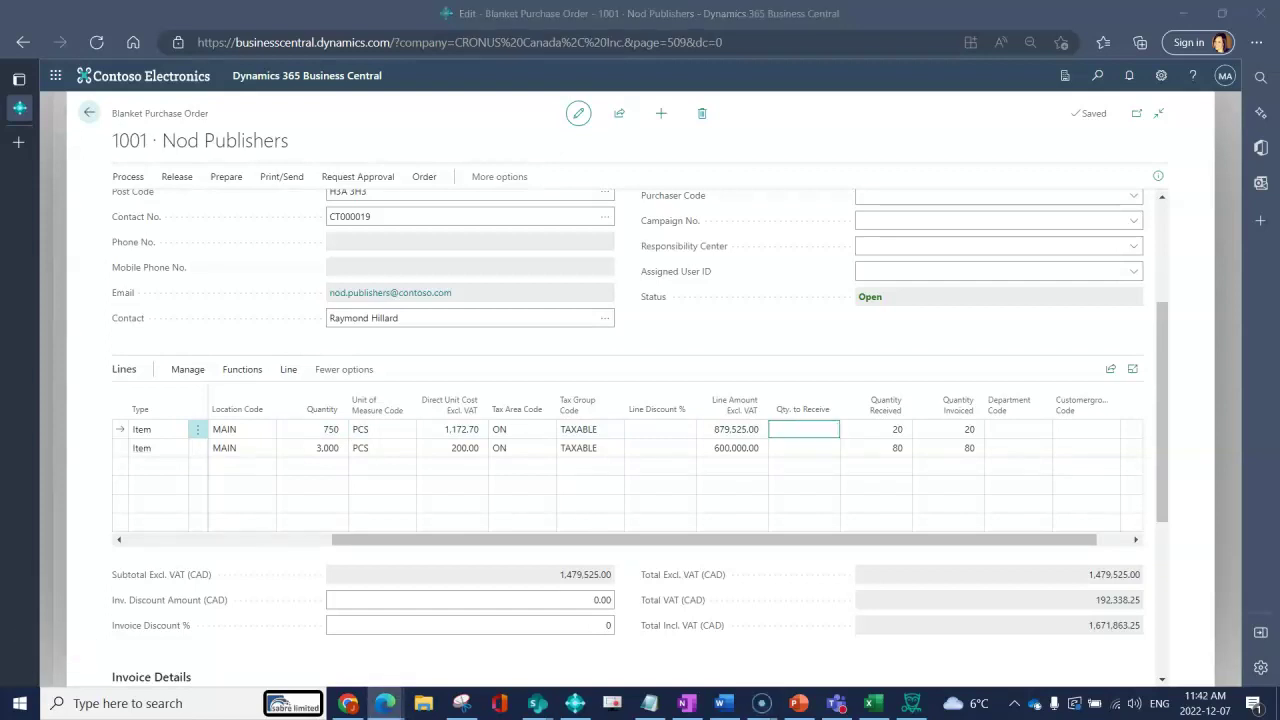
text(740)
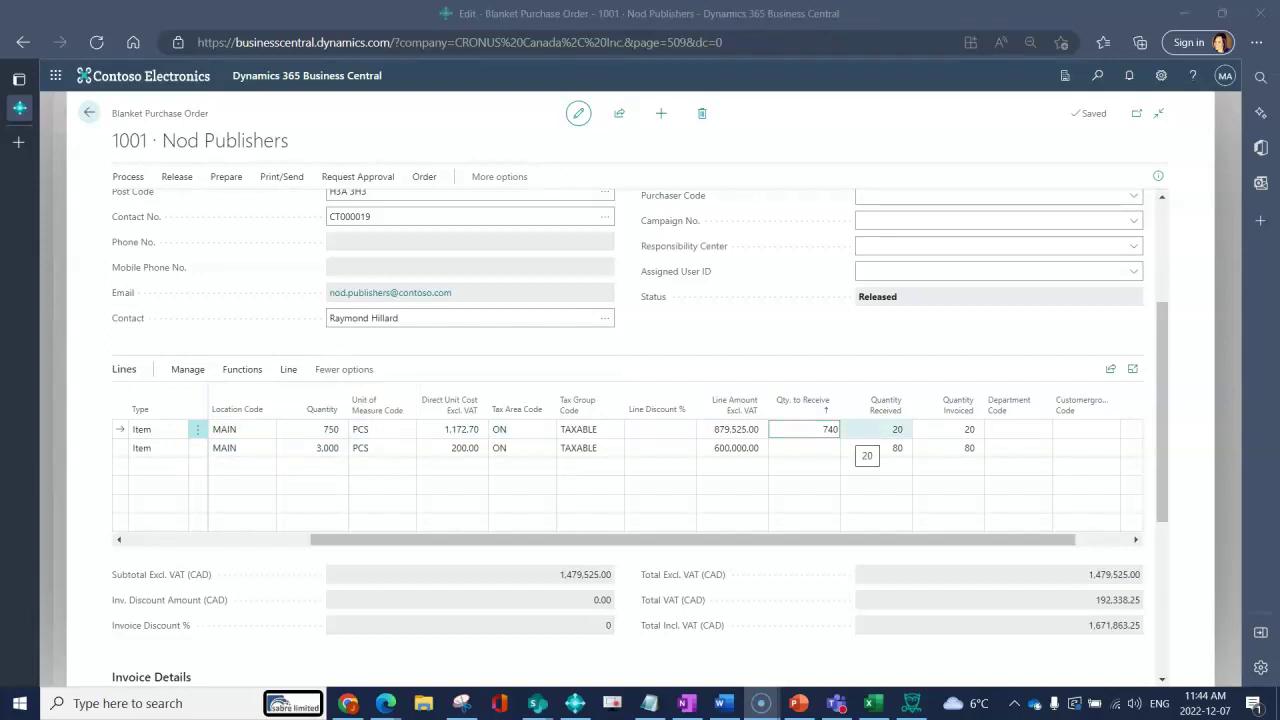
key(ctrl+a)
key(Delete)
key(Tab)
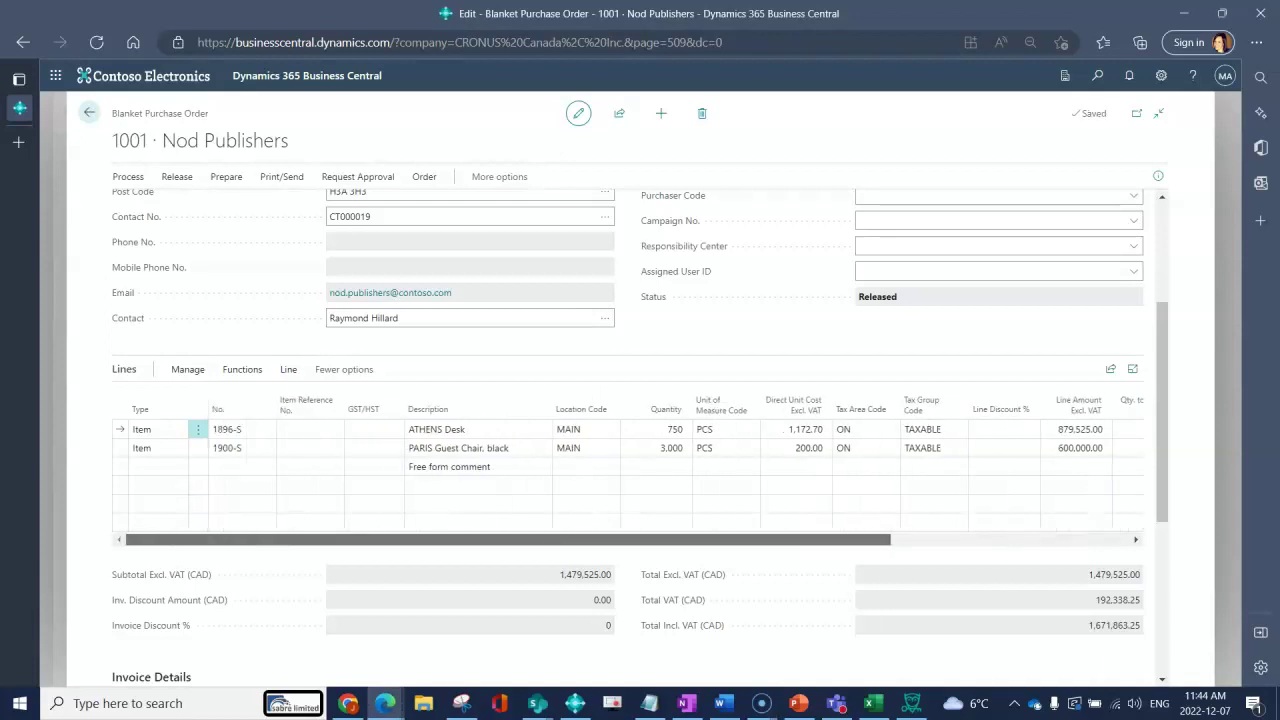
Review the document line tracking for the ATHENS Desk line, including its related purchase order lines.
click(288, 369)
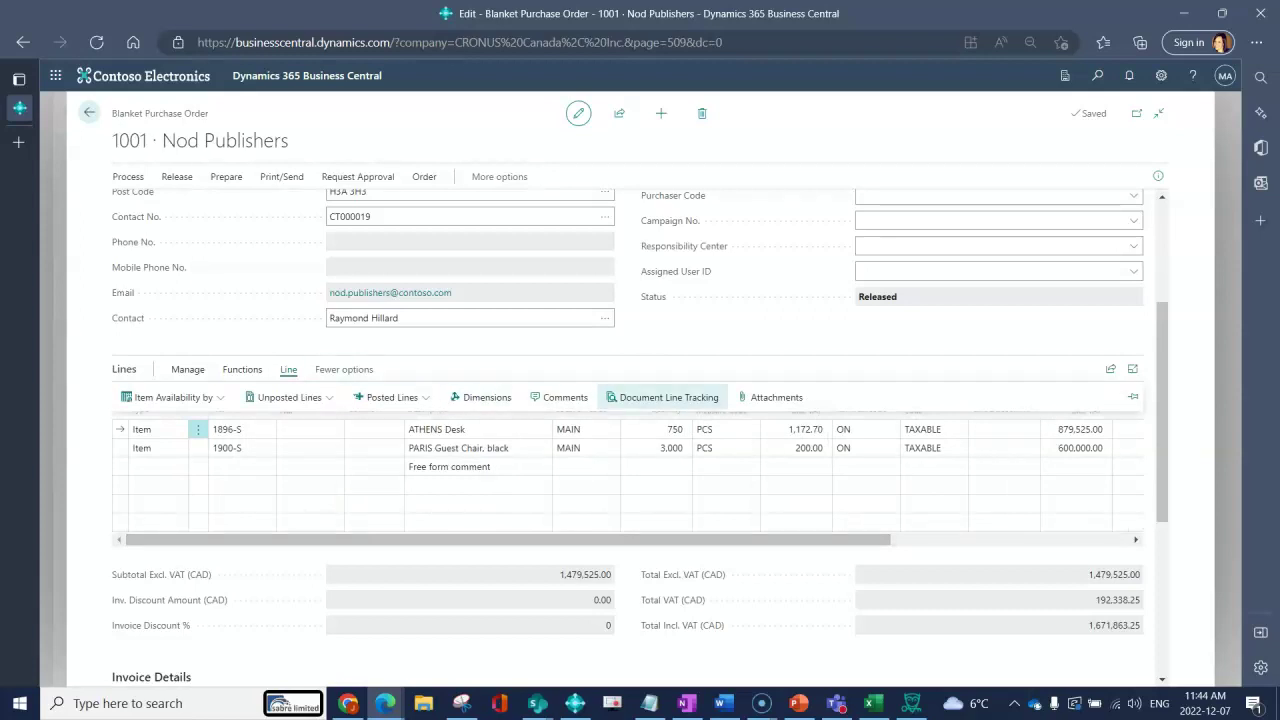
click(668, 397)
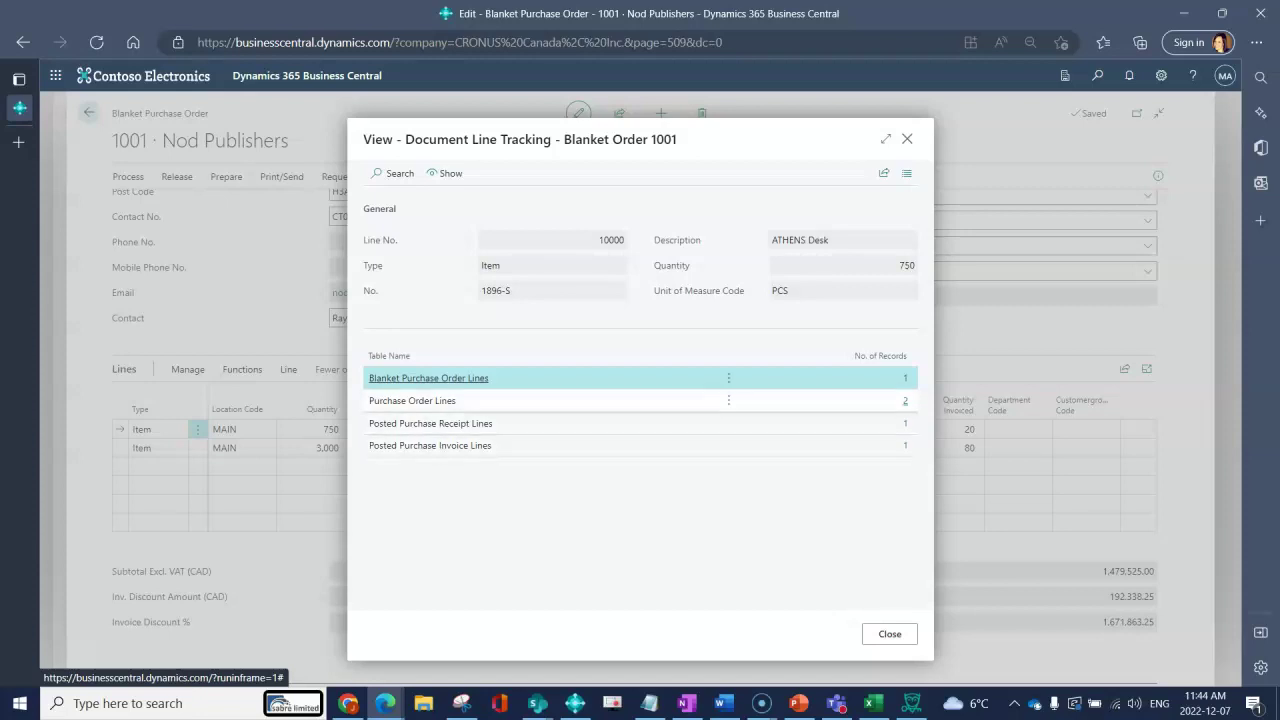
click(905, 400)
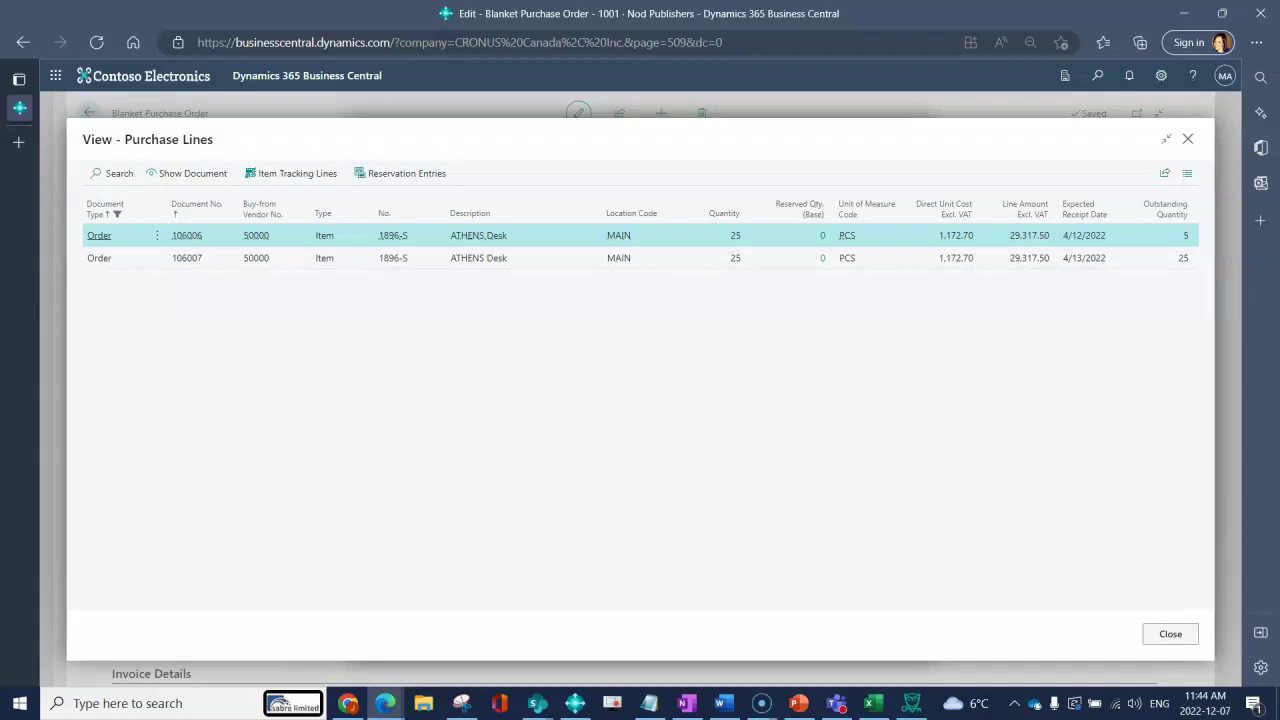
click(1170, 633)
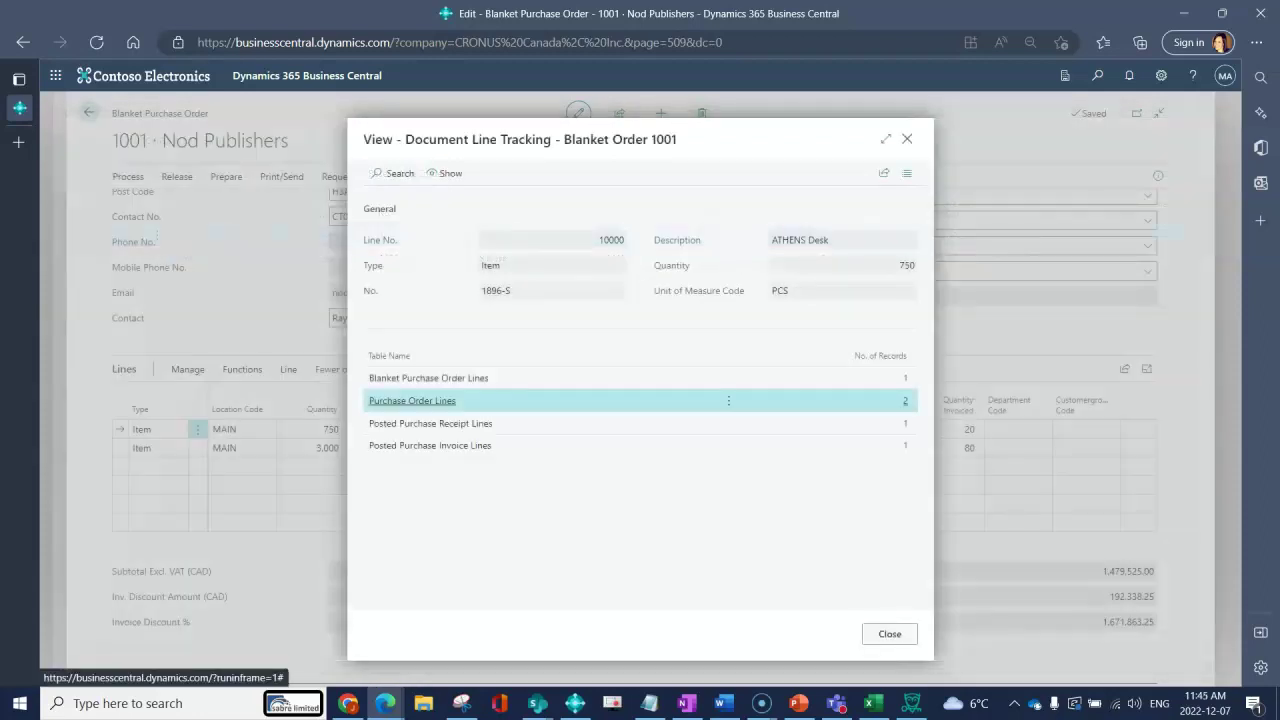
click(889, 633)
Check the ATHENS Desk line's attached documents and comment sheet without adding anything.
click(288, 369)
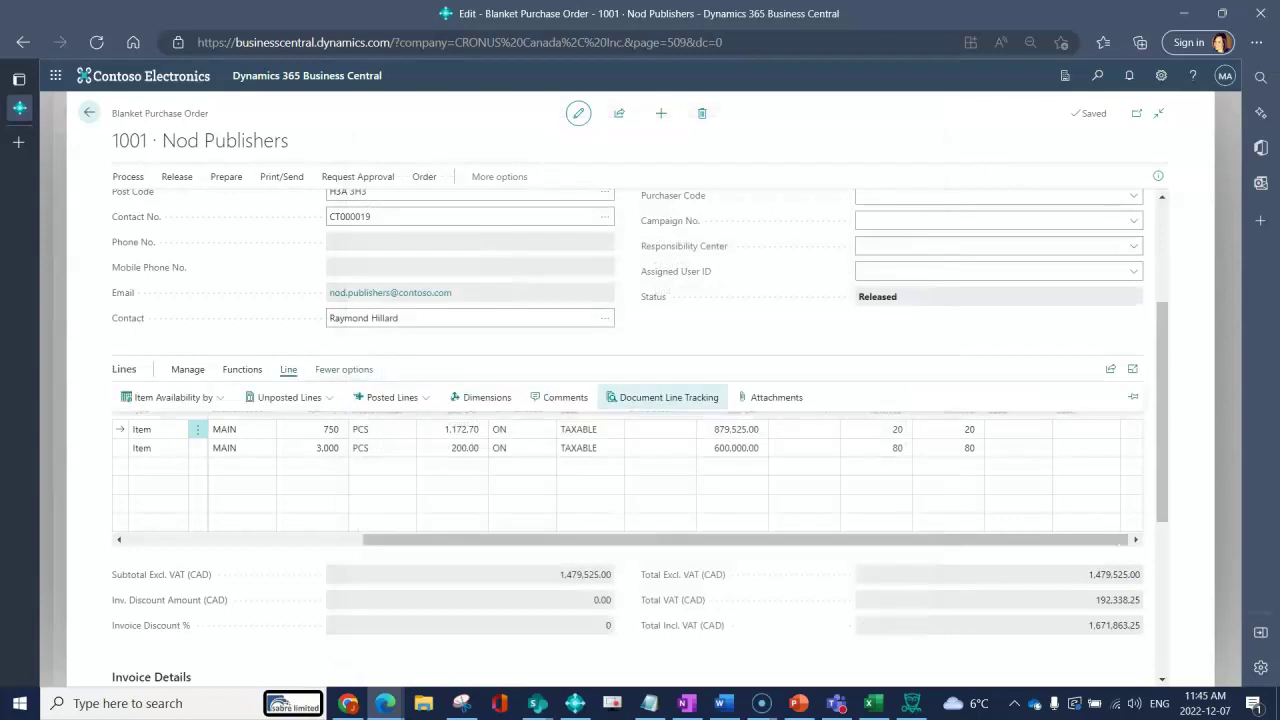
click(776, 397)
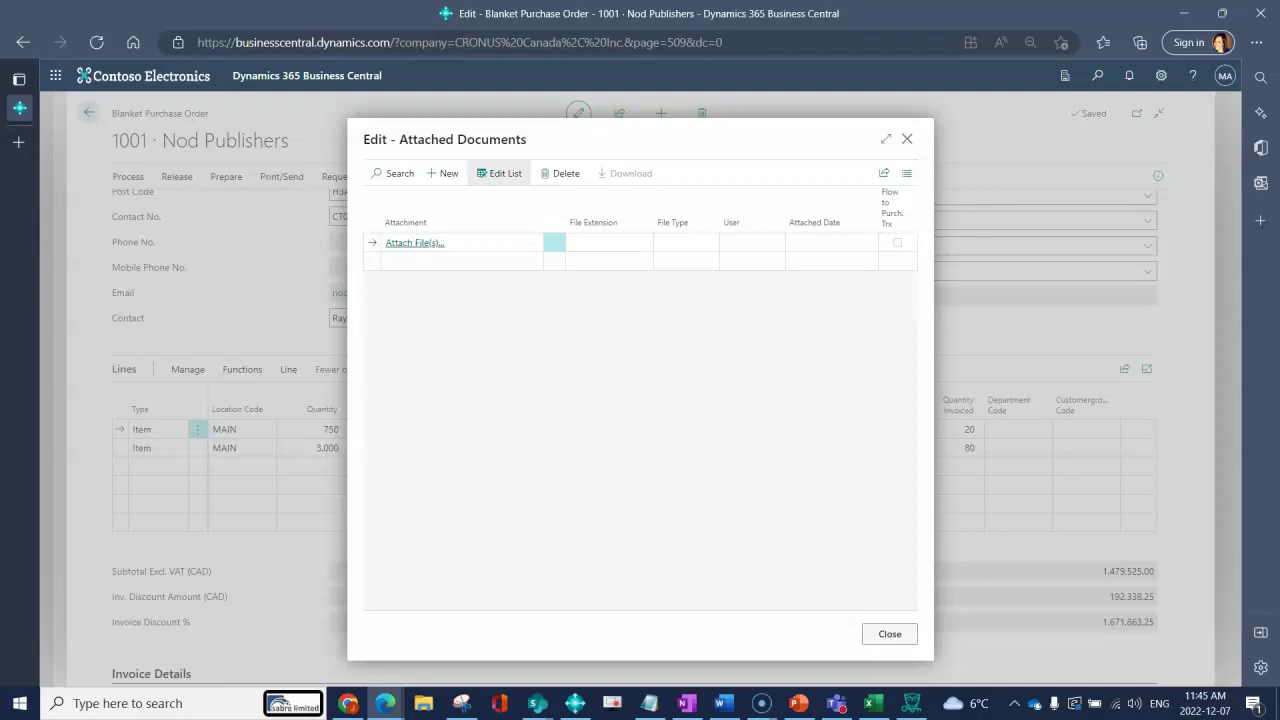
click(890, 634)
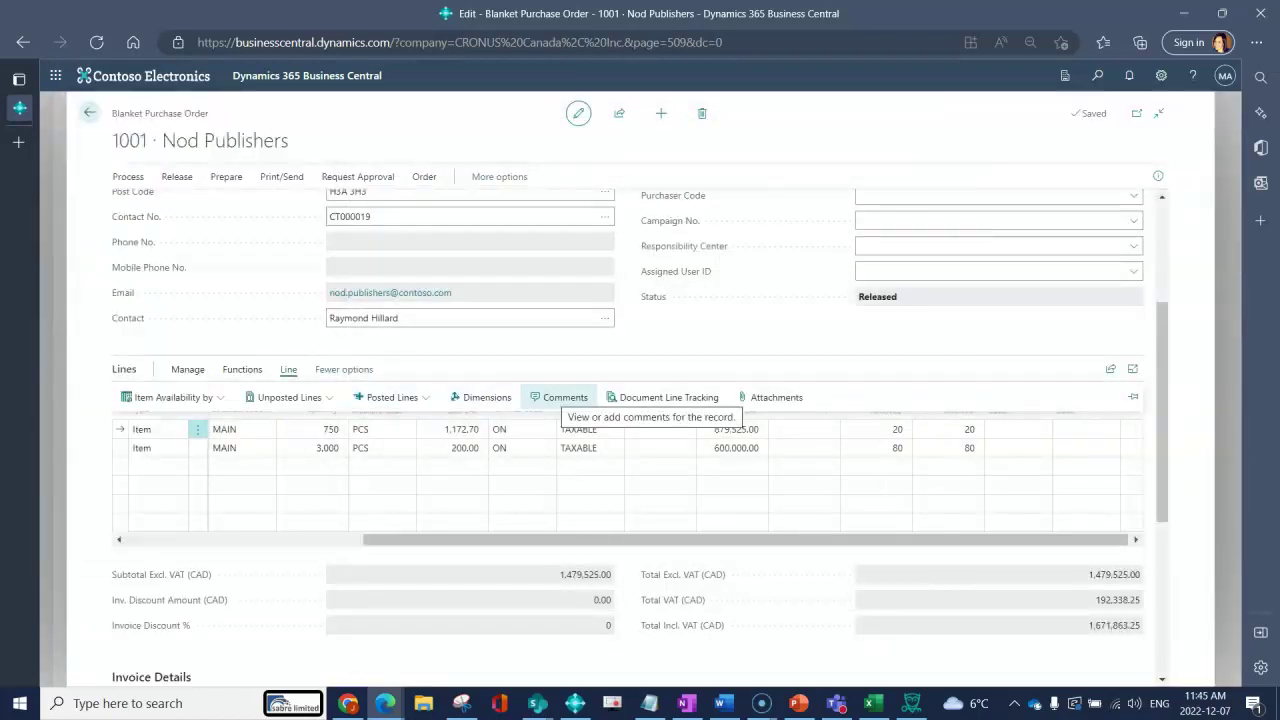
click(565, 398)
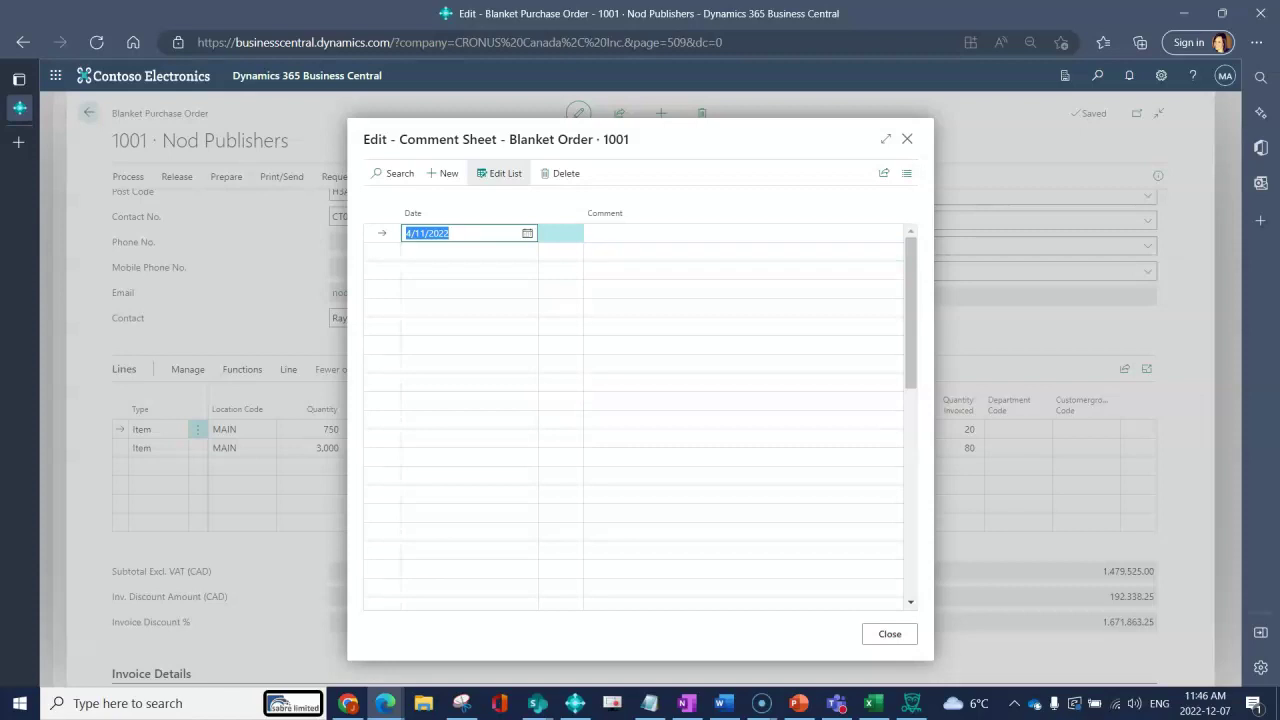
click(743, 233)
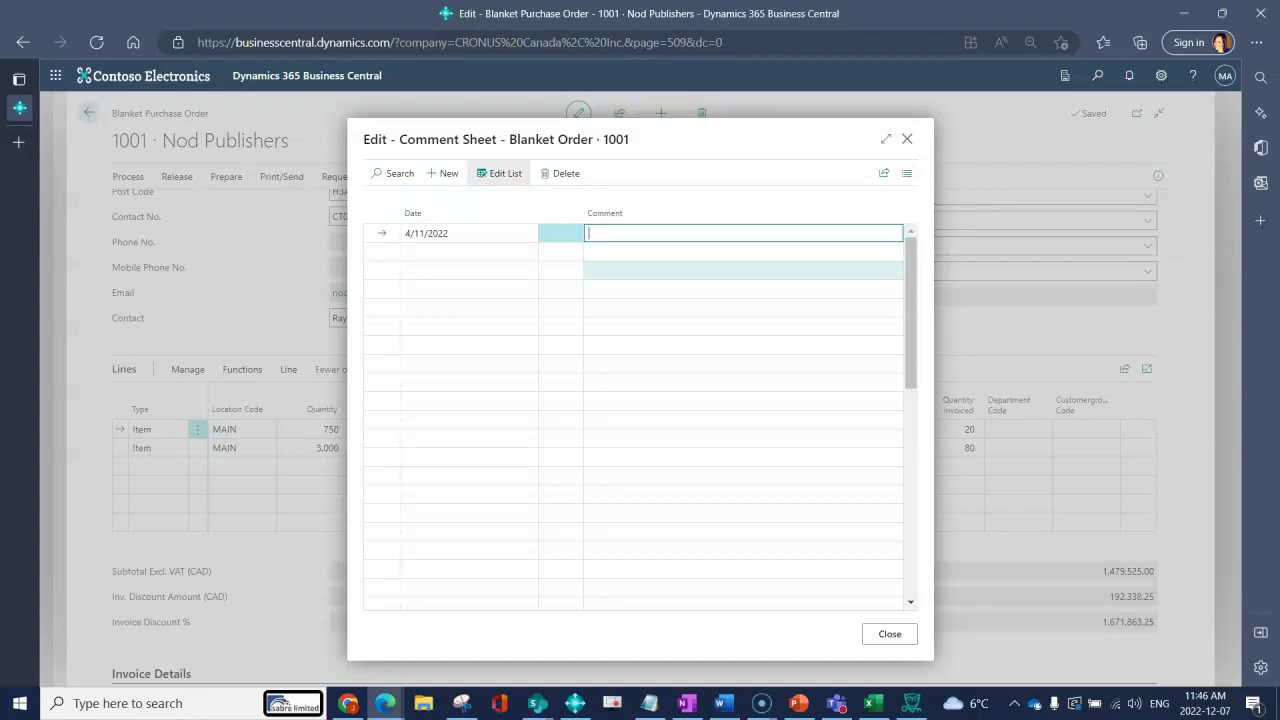
click(889, 633)
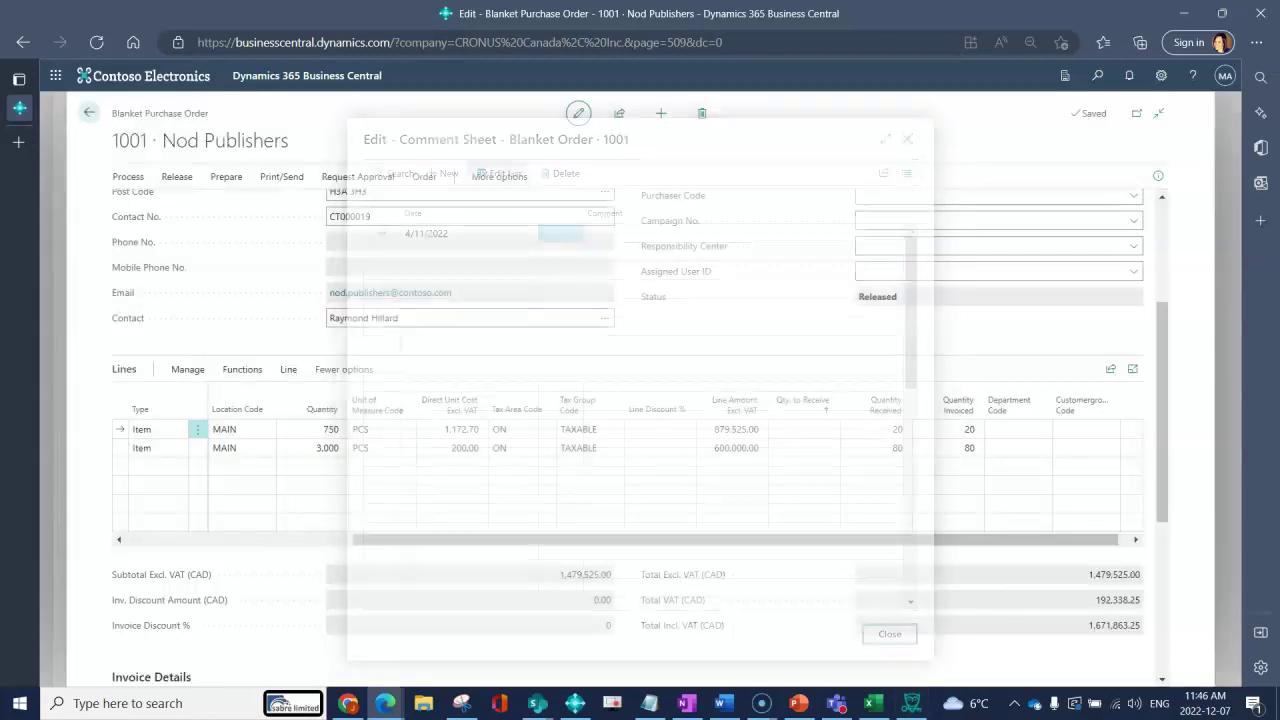
click(288, 369)
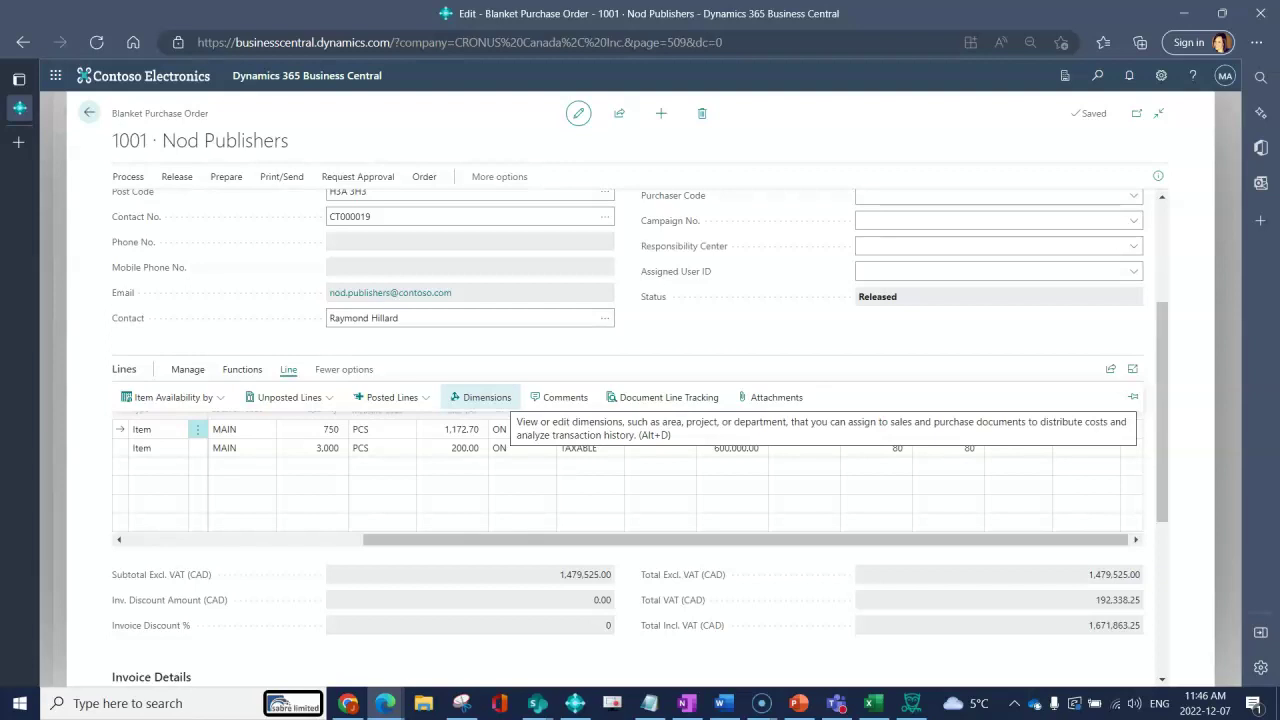
click(390, 397)
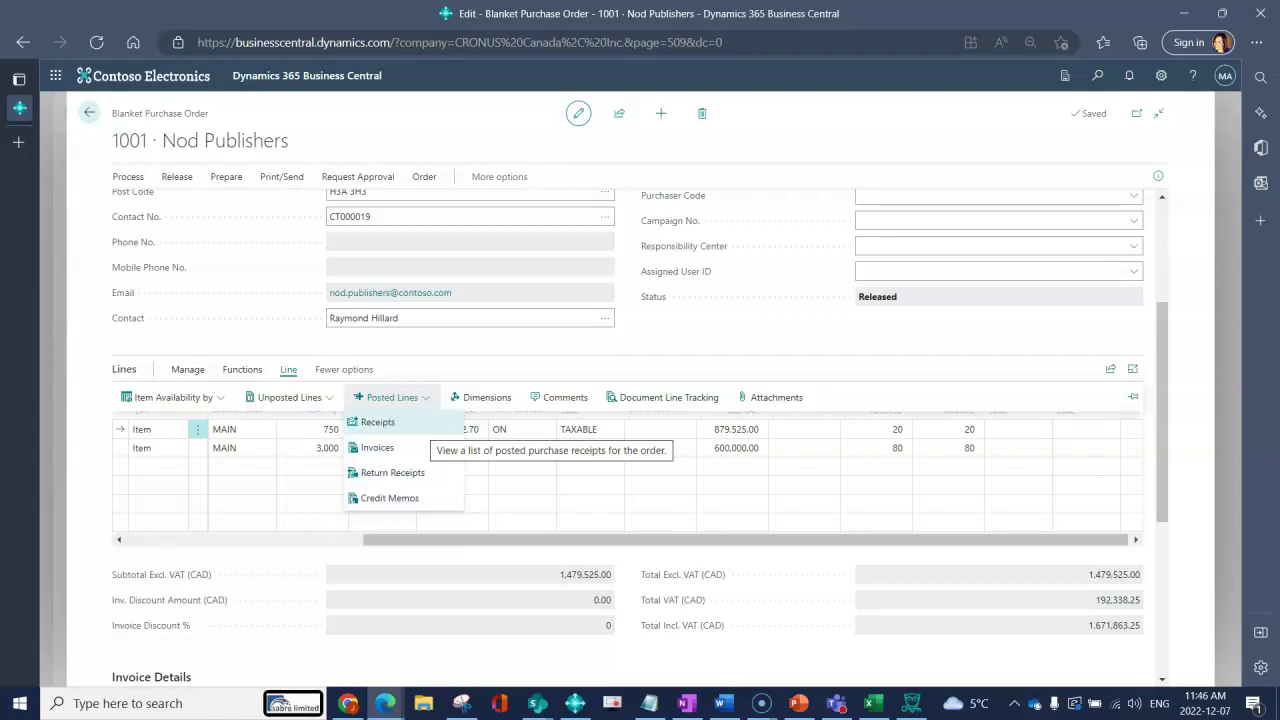
click(289, 397)
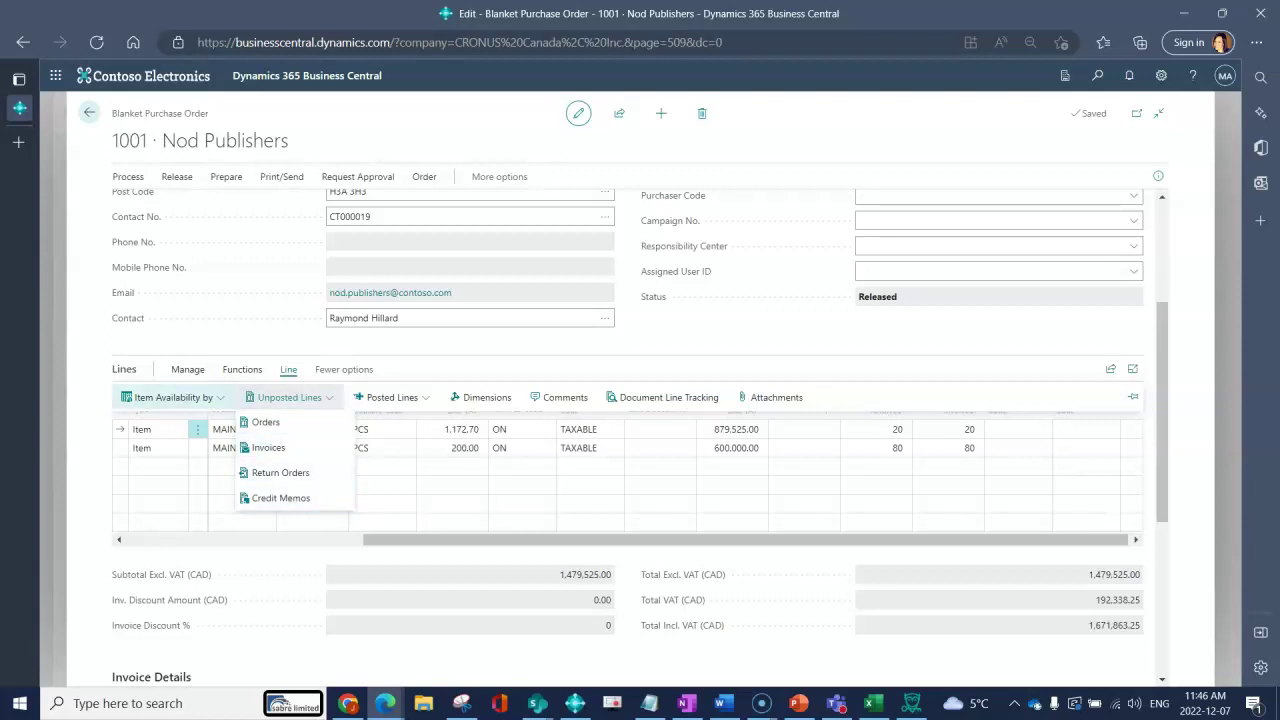
click(172, 397)
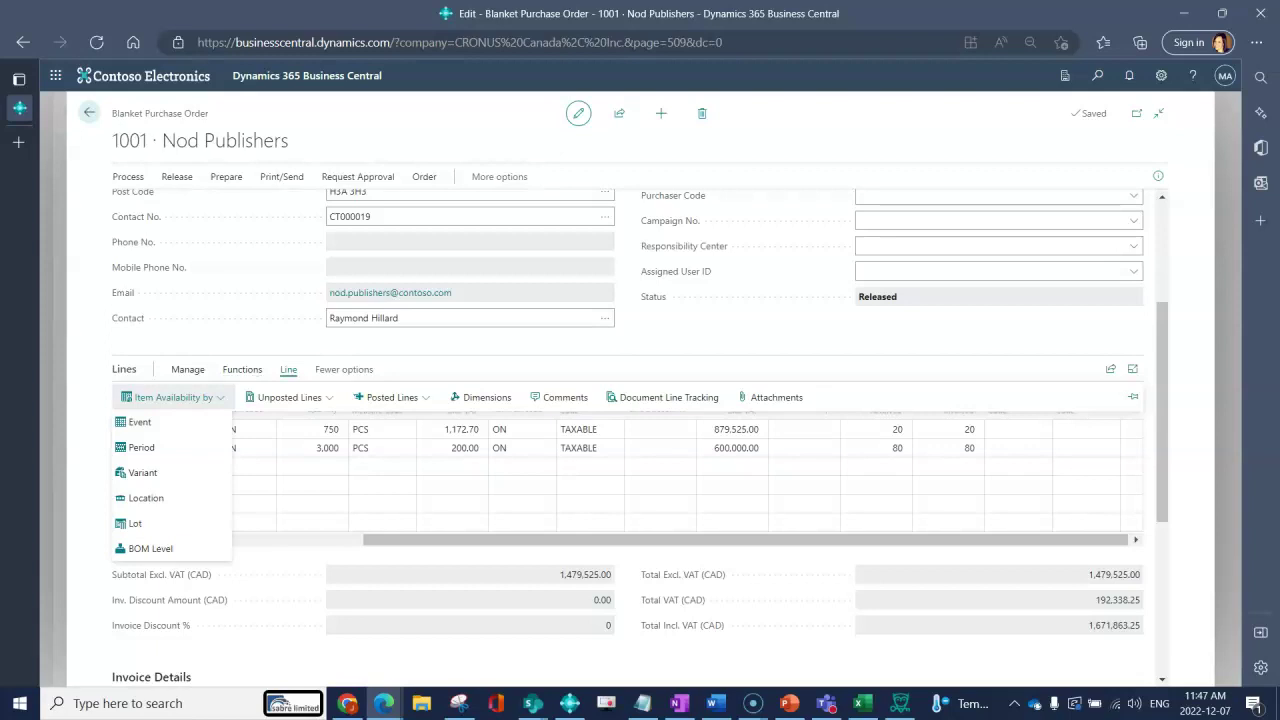
click(242, 369)
click(242, 369)
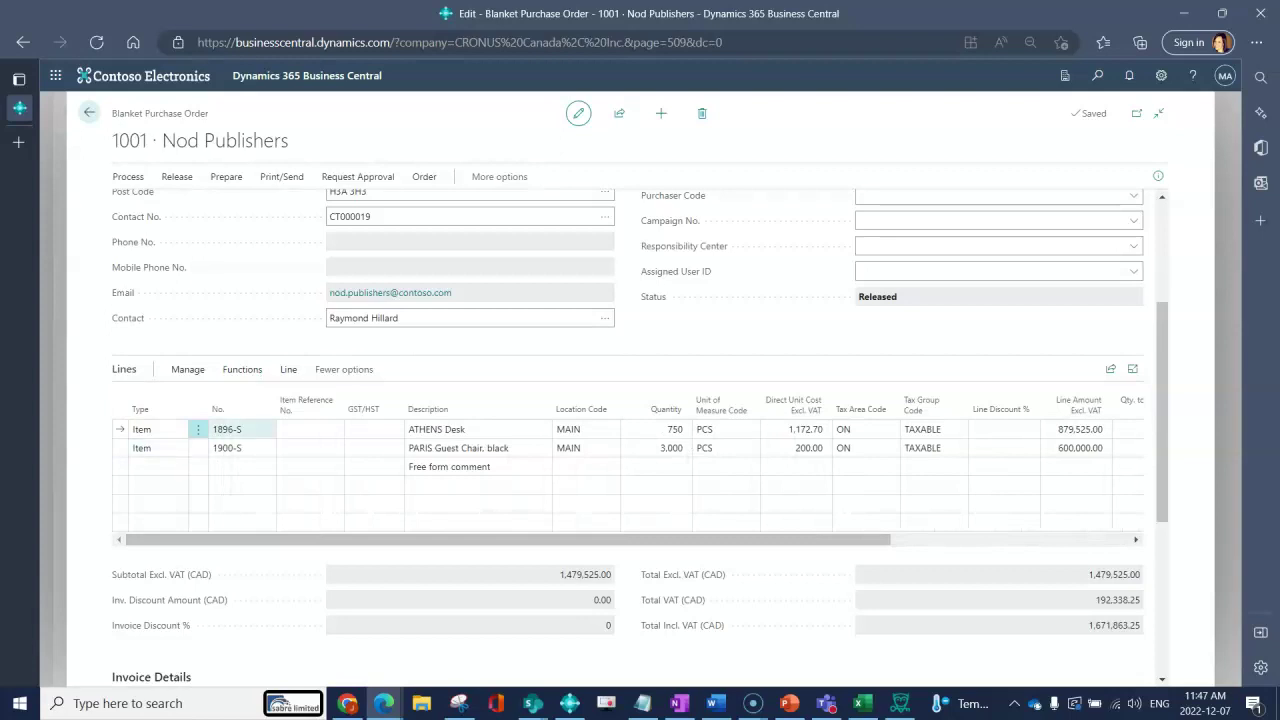
click(242, 429)
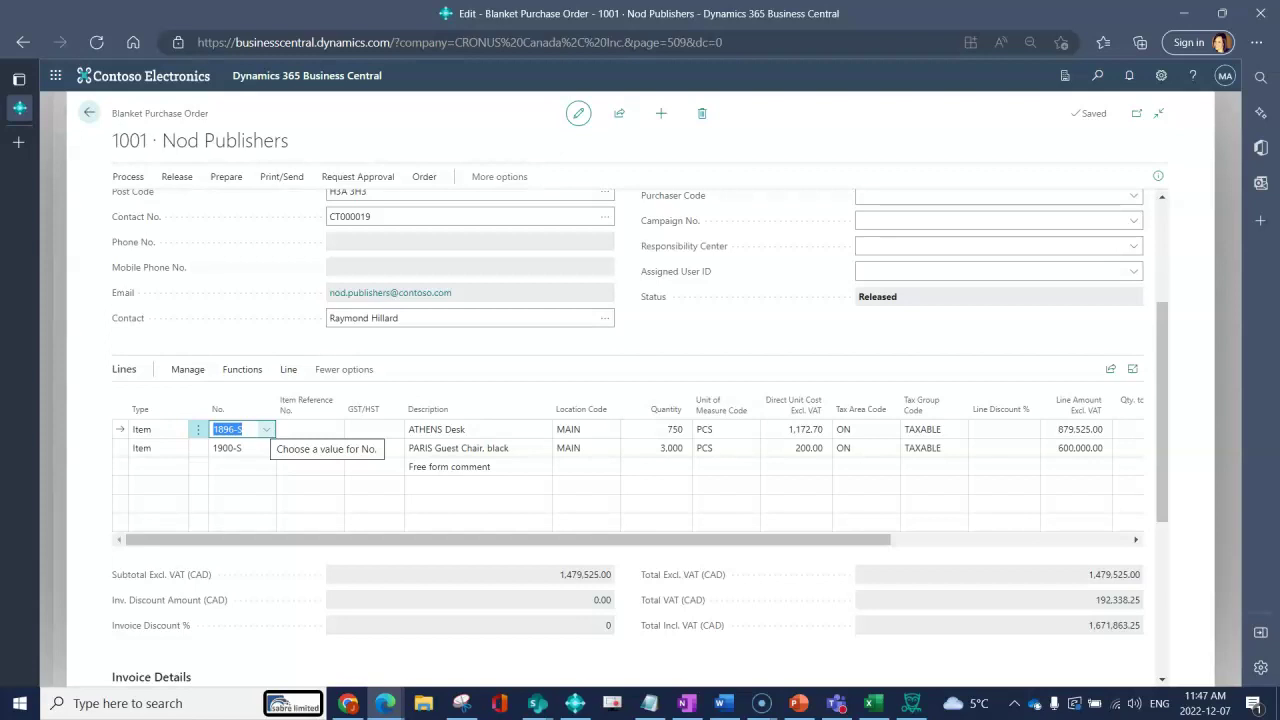
click(242, 369)
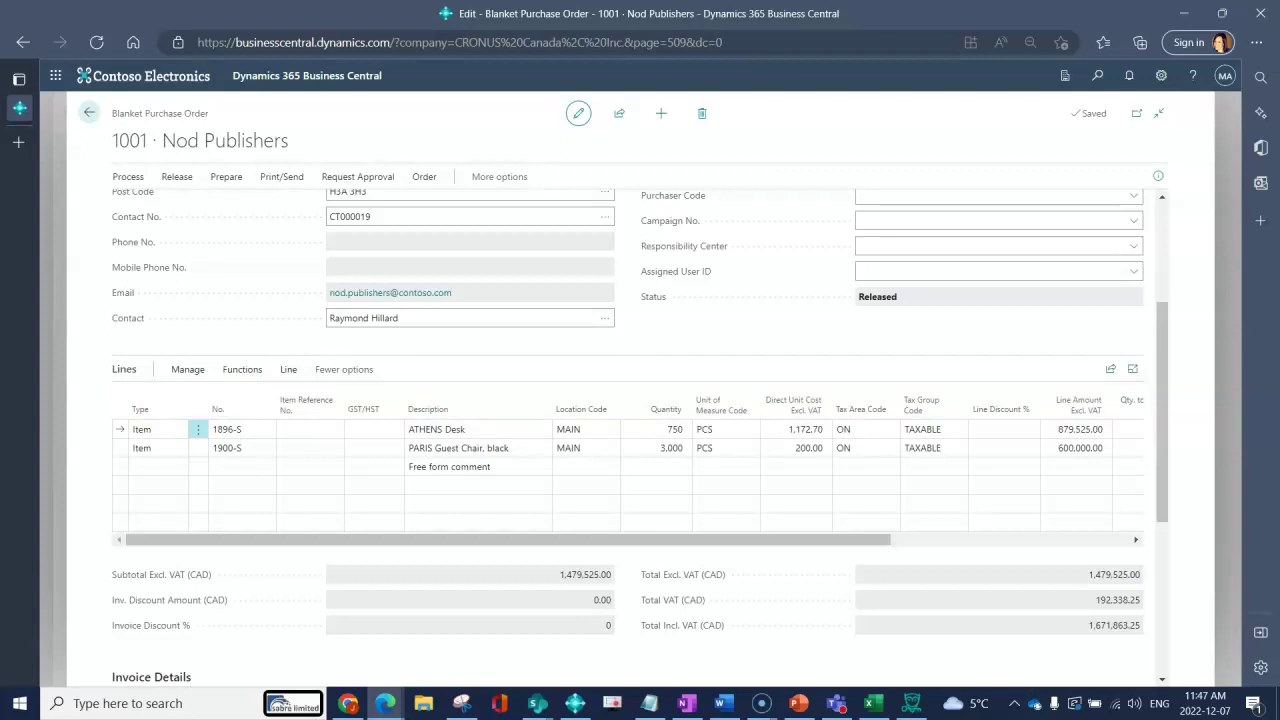
click(187, 369)
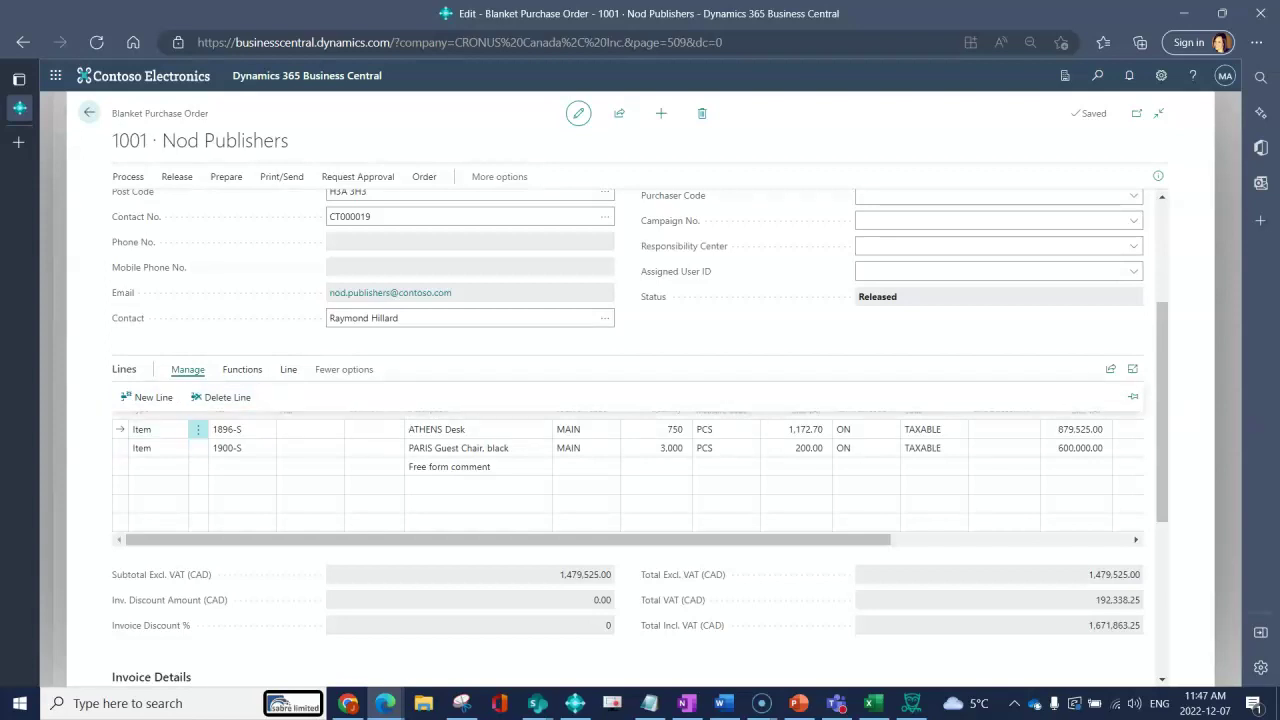
click(198, 448)
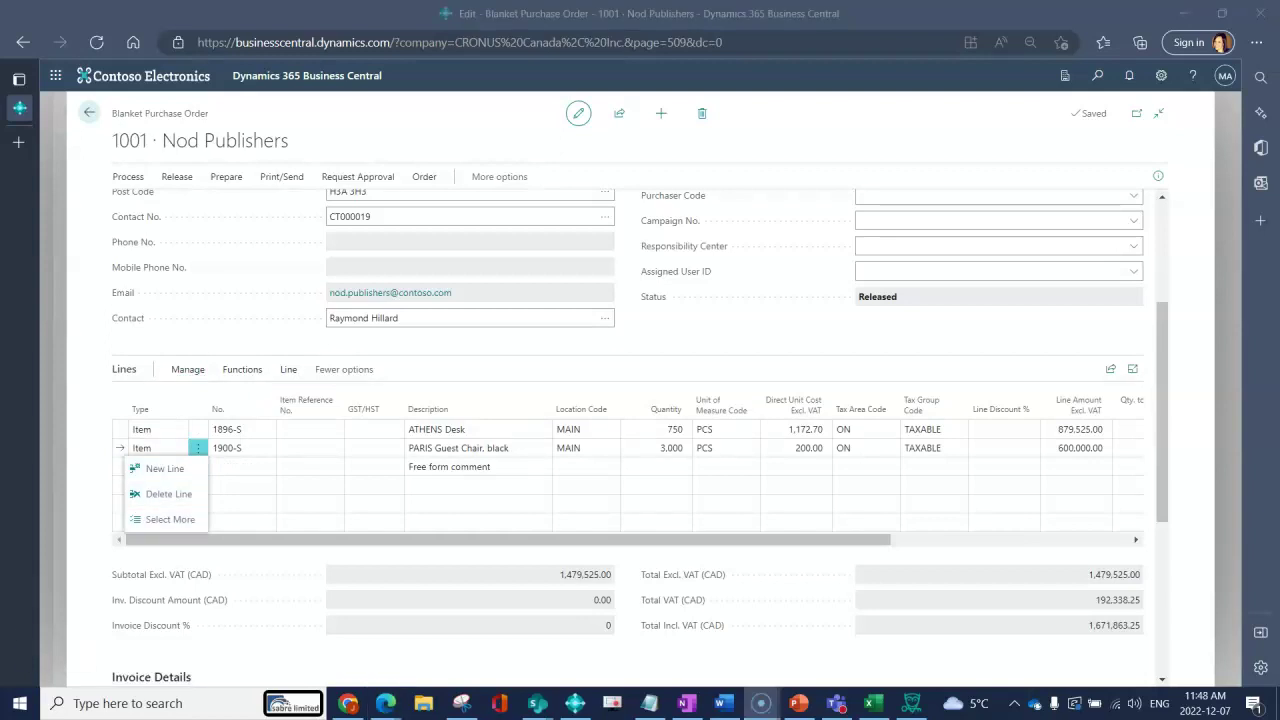
key(Escape)
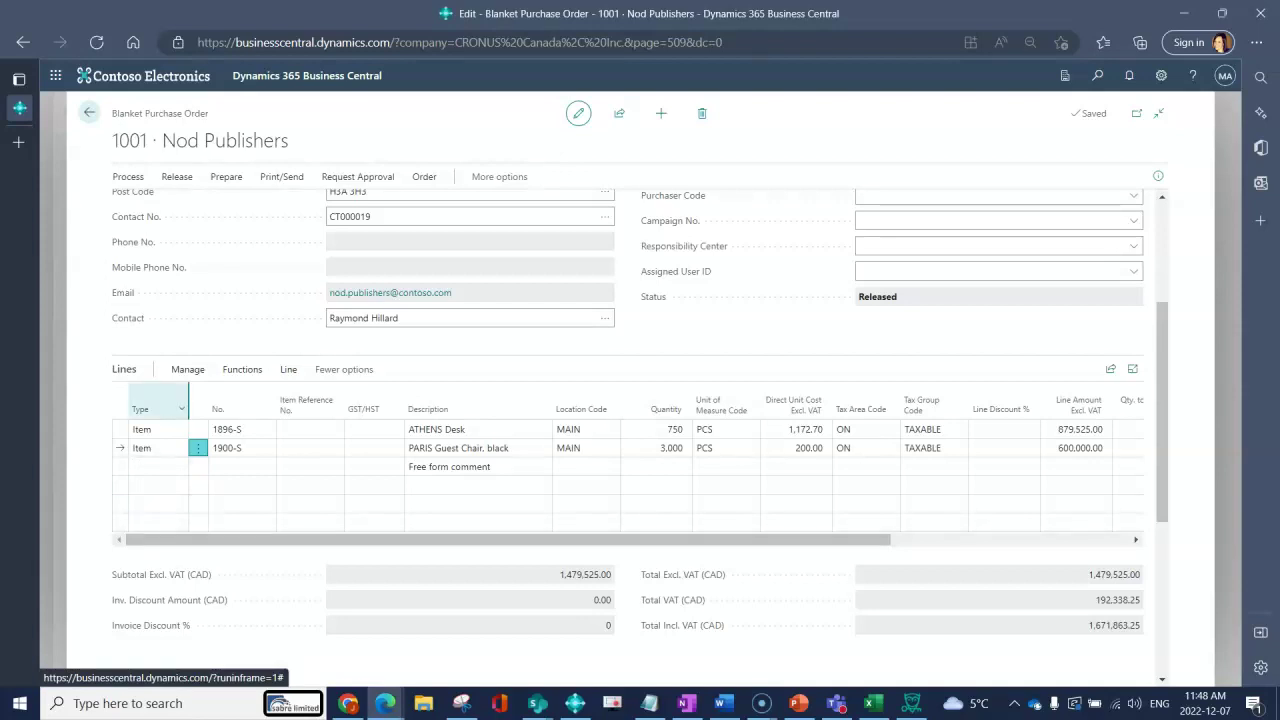
Archive the Nod Publishers blanket purchase order.
scroll(628, 450, up, 2)
click(128, 176)
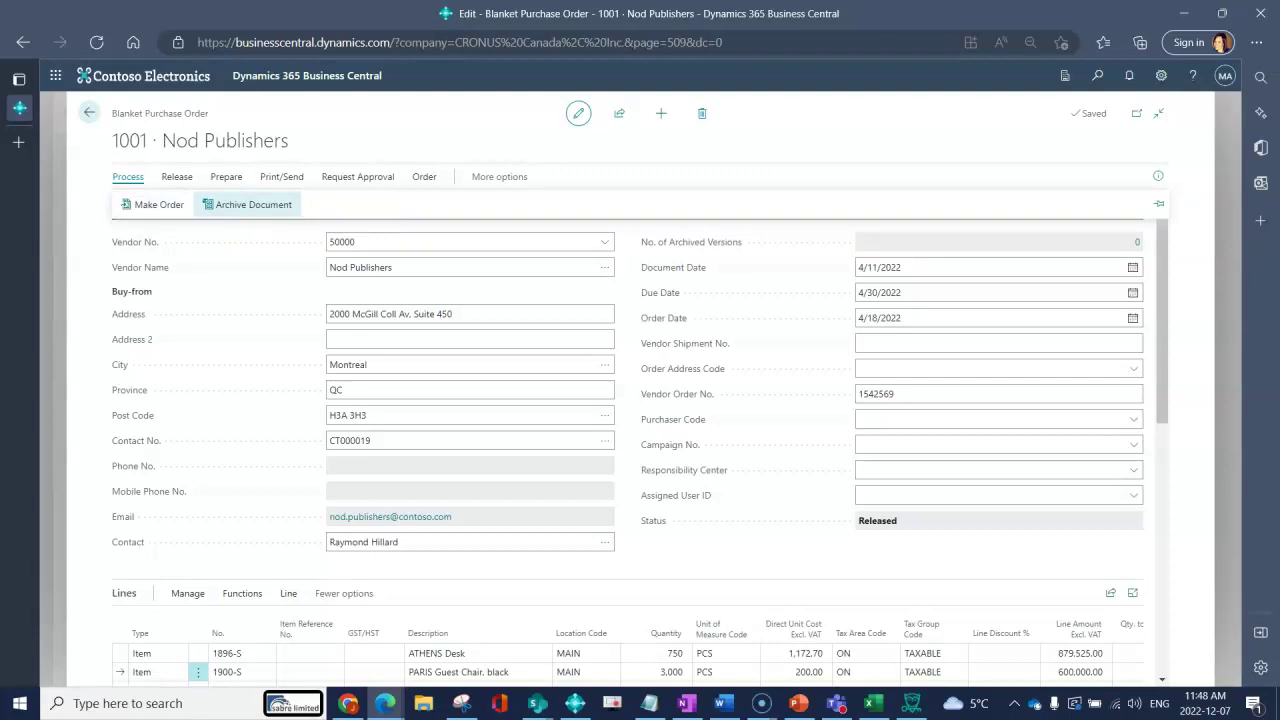
click(250, 205)
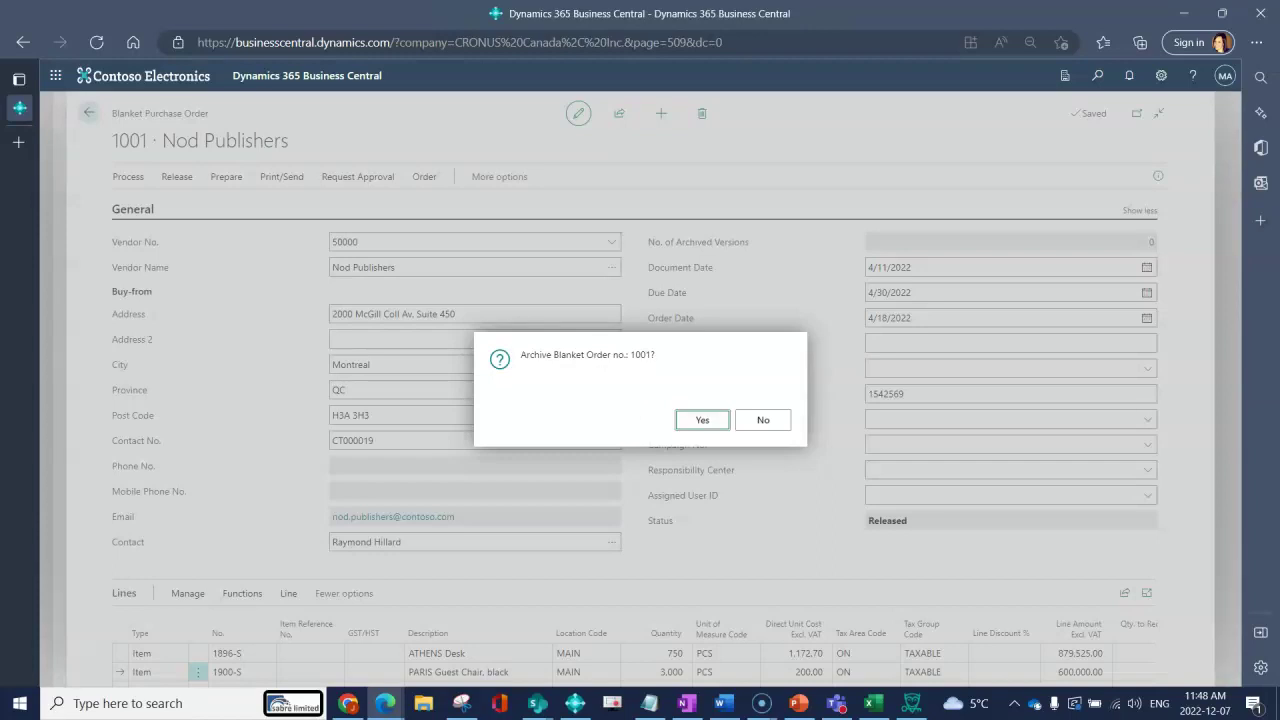
click(684, 420)
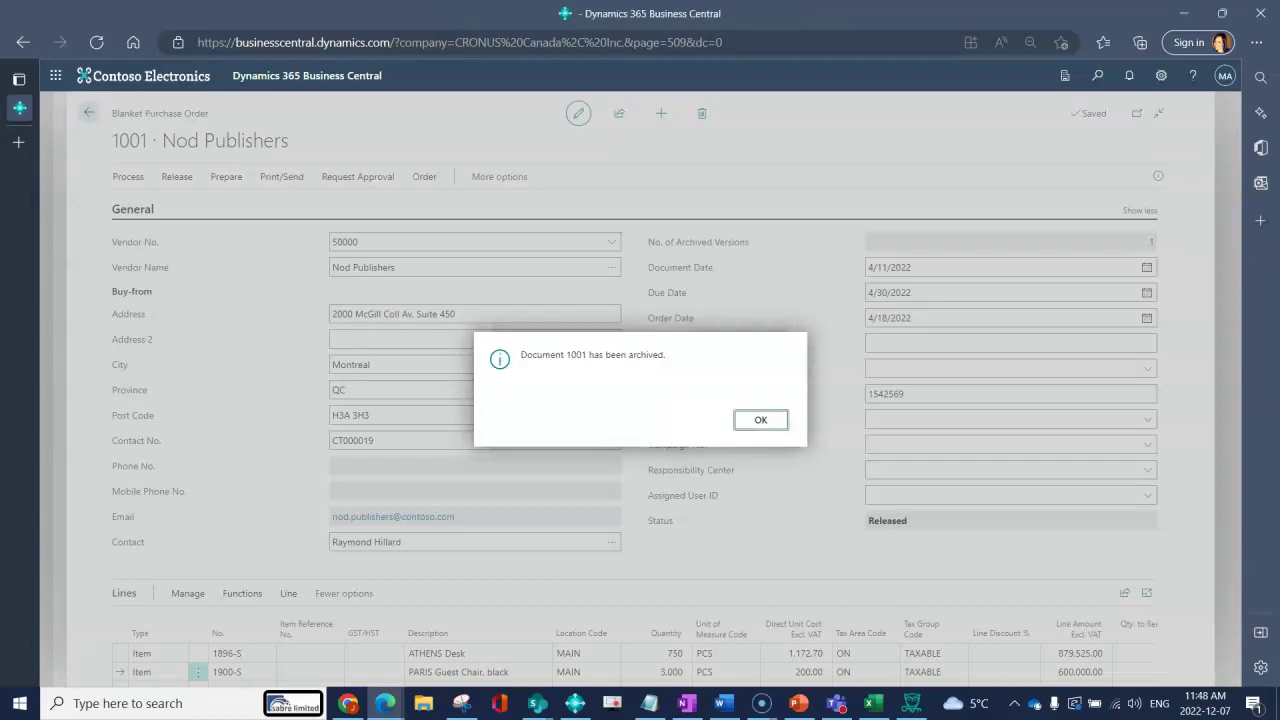
click(760, 420)
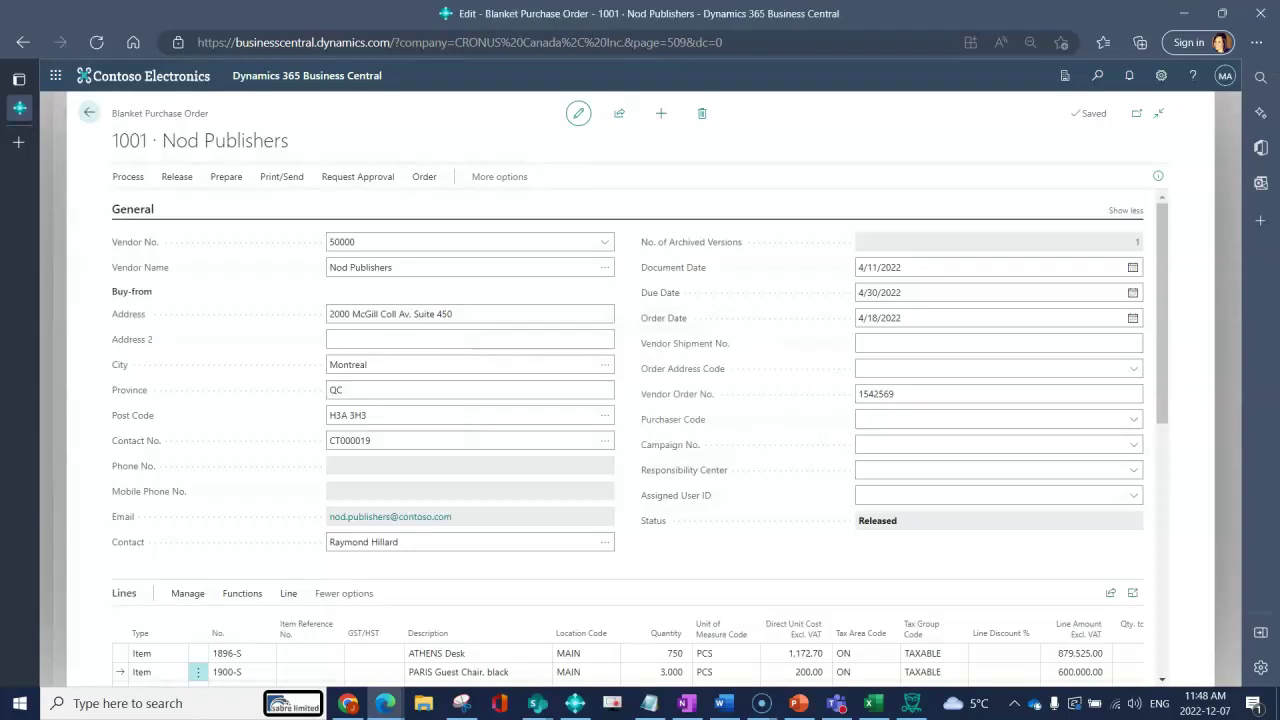
View the blanket purchase order's archived versions in the Purchase List Archive and return to the order.
mouse_move(690, 242)
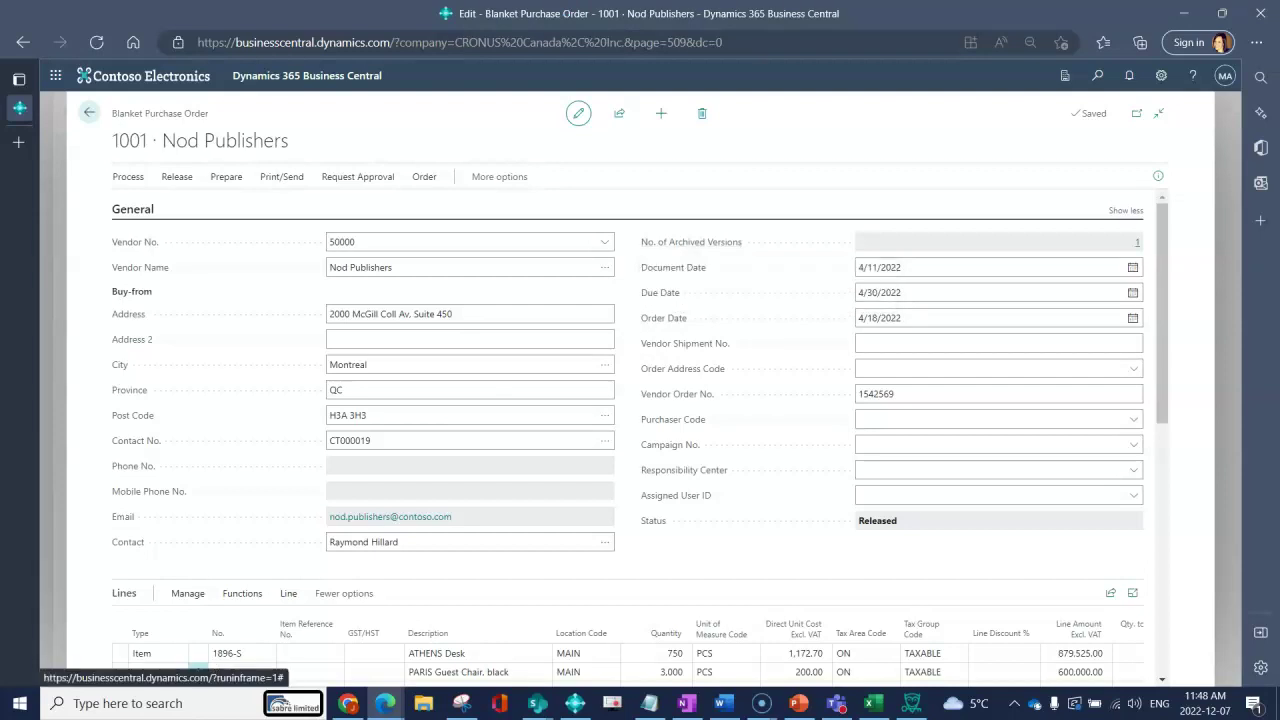
click(1137, 242)
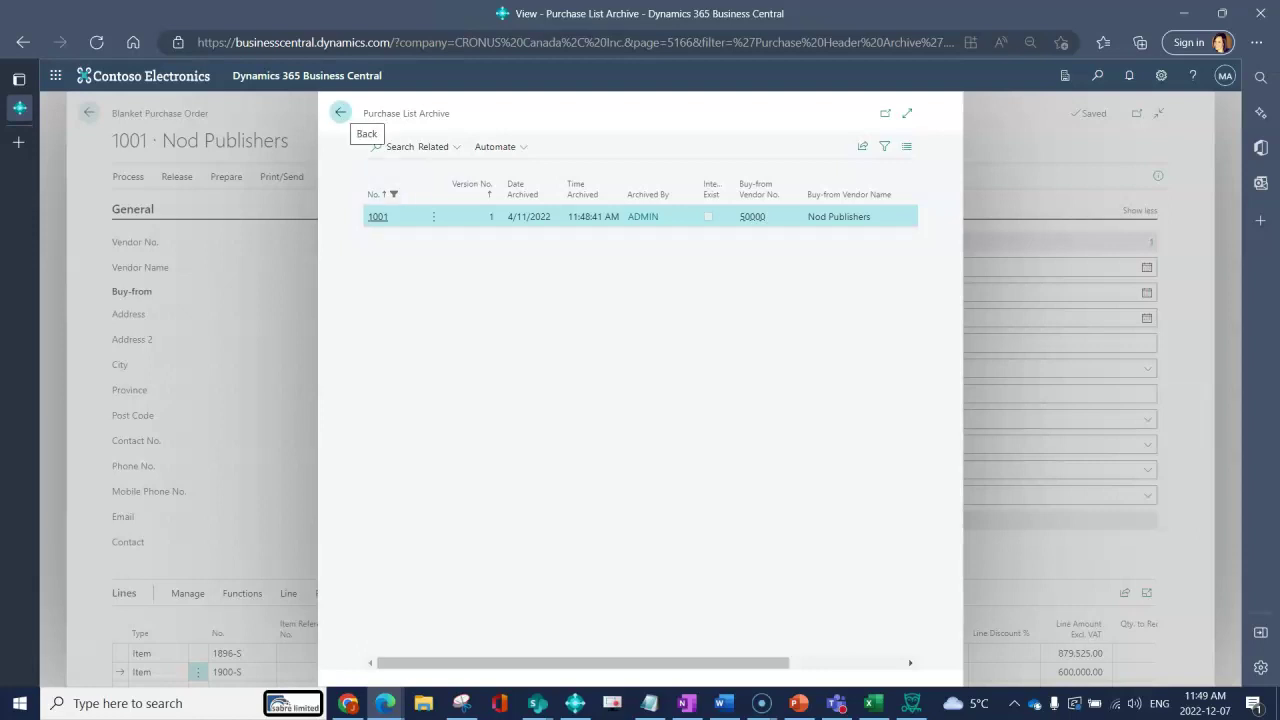
key(Escape)
click(177, 176)
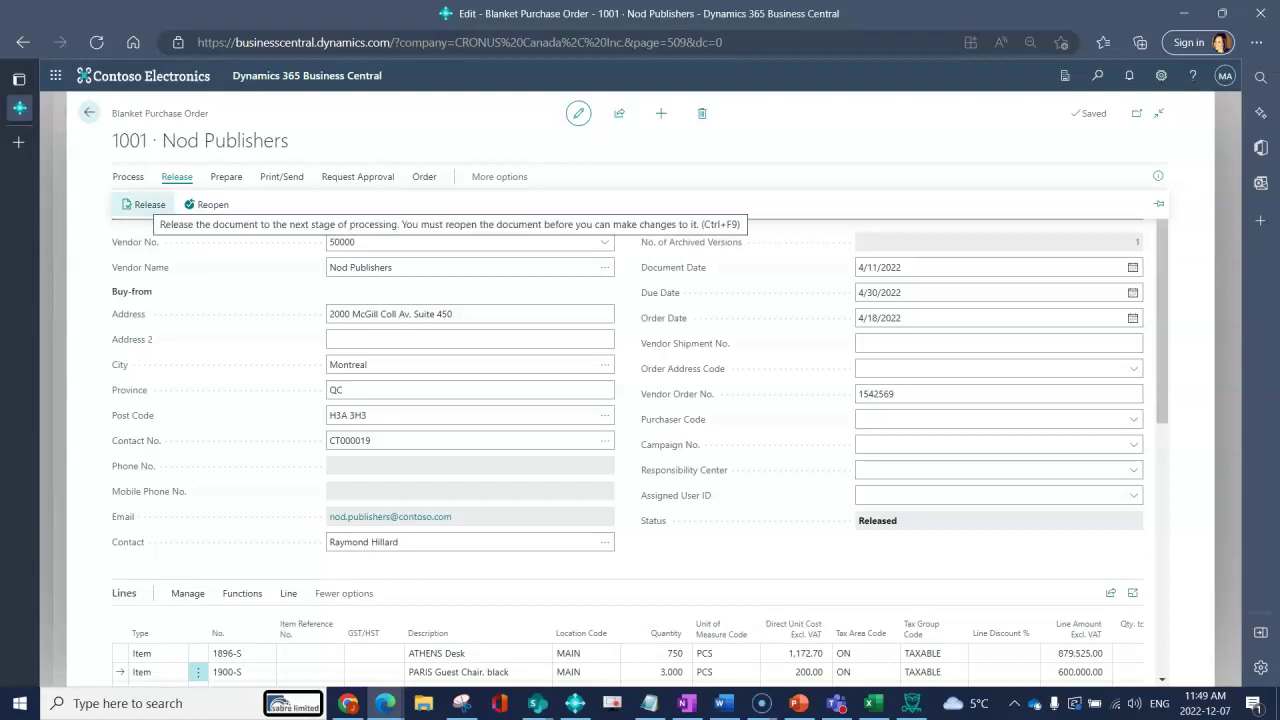
key(Escape)
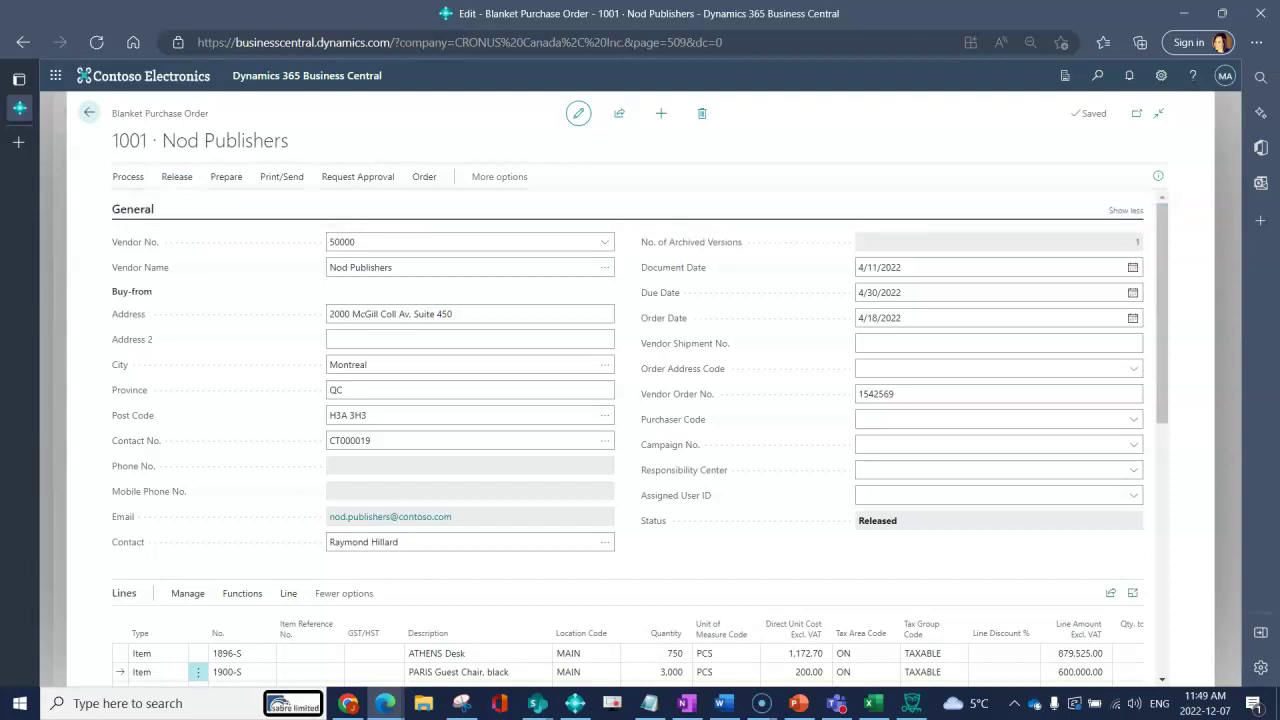
Examine the blanket purchase order's preparation functions, Copy Document and Calculate Invoice Discount, without running them.
key(Right)
key(Return)
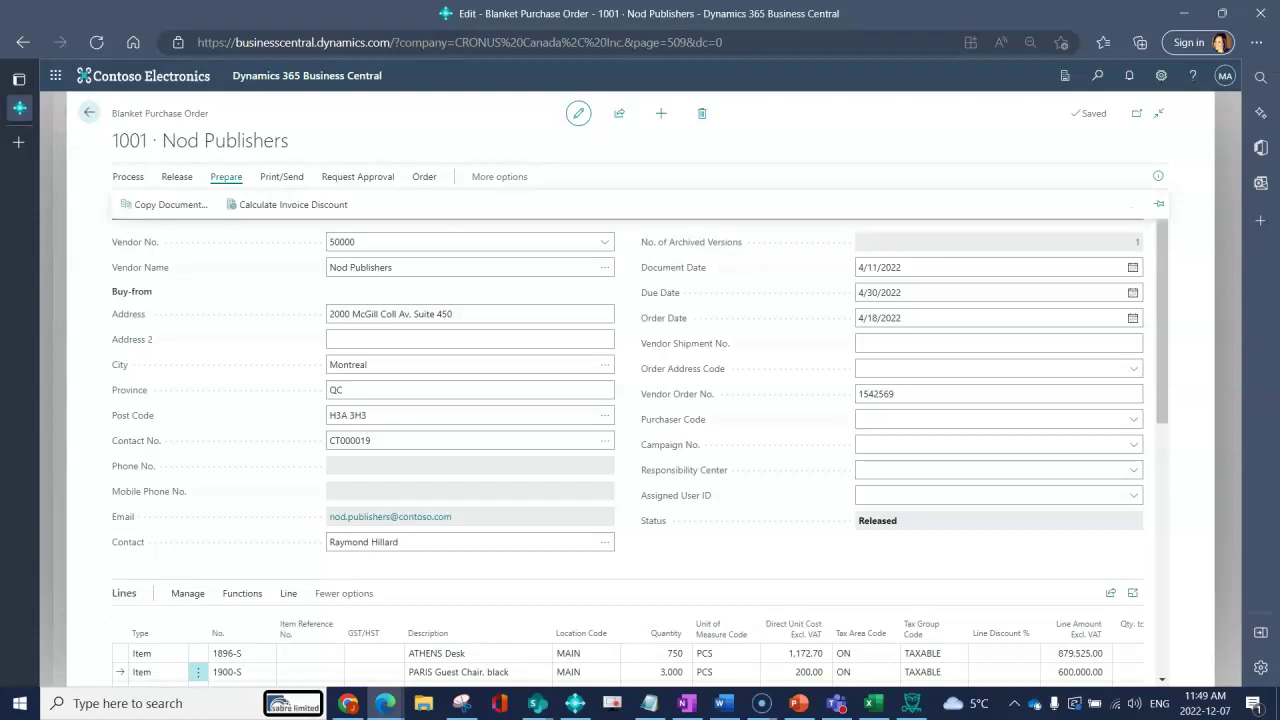
key(Down)
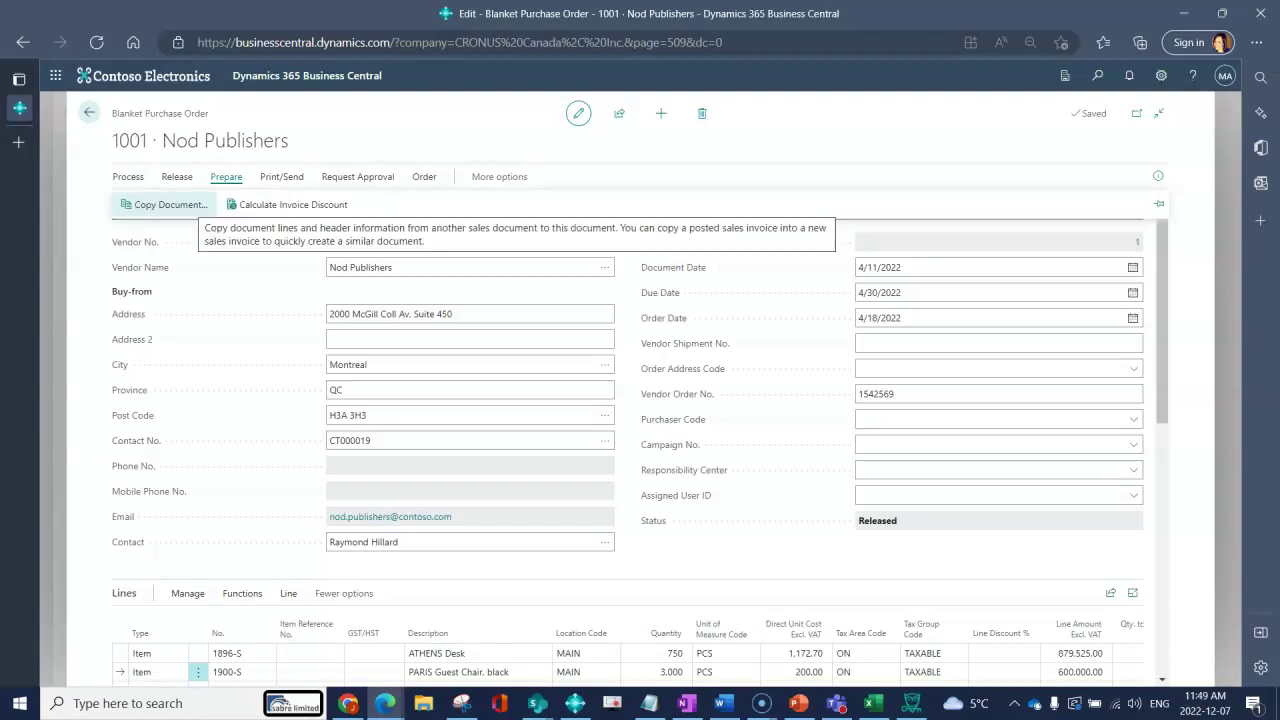
key(Right)
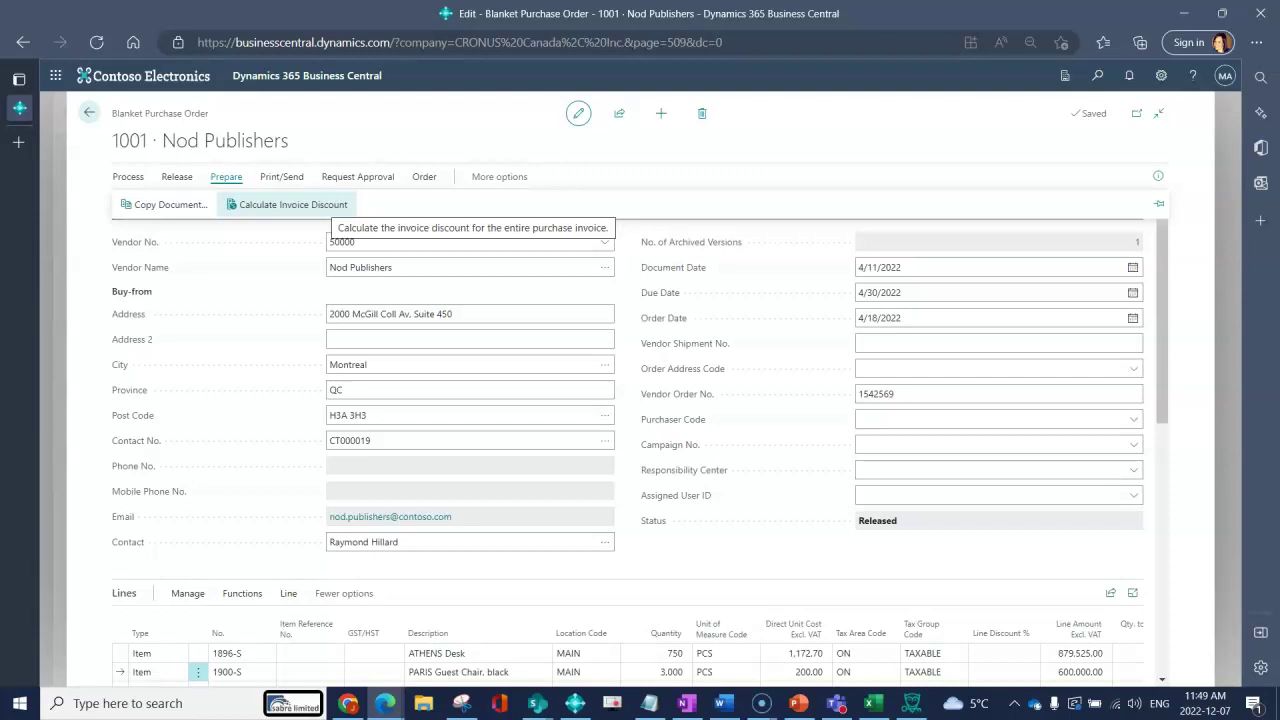
Preview the Purchase Blanket Order report for the Nod Publishers order and close it without printing.
key(Right)
key(Return)
key(Down)
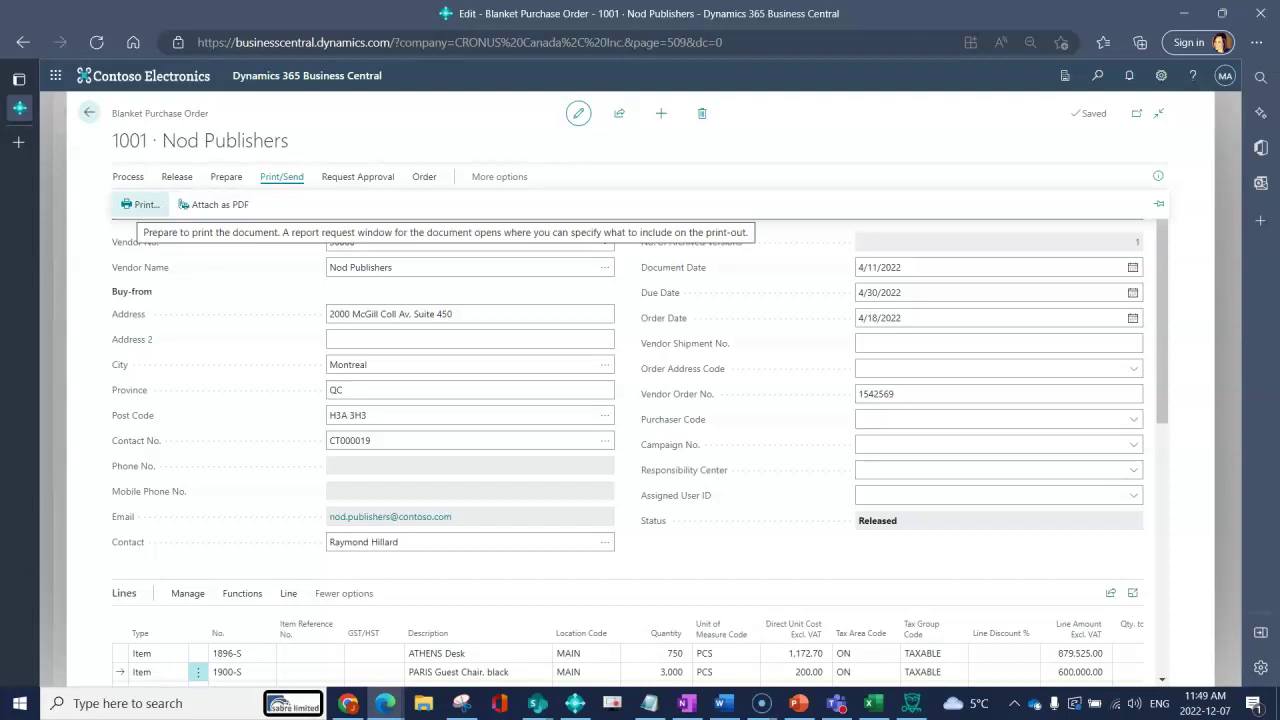
key(Return)
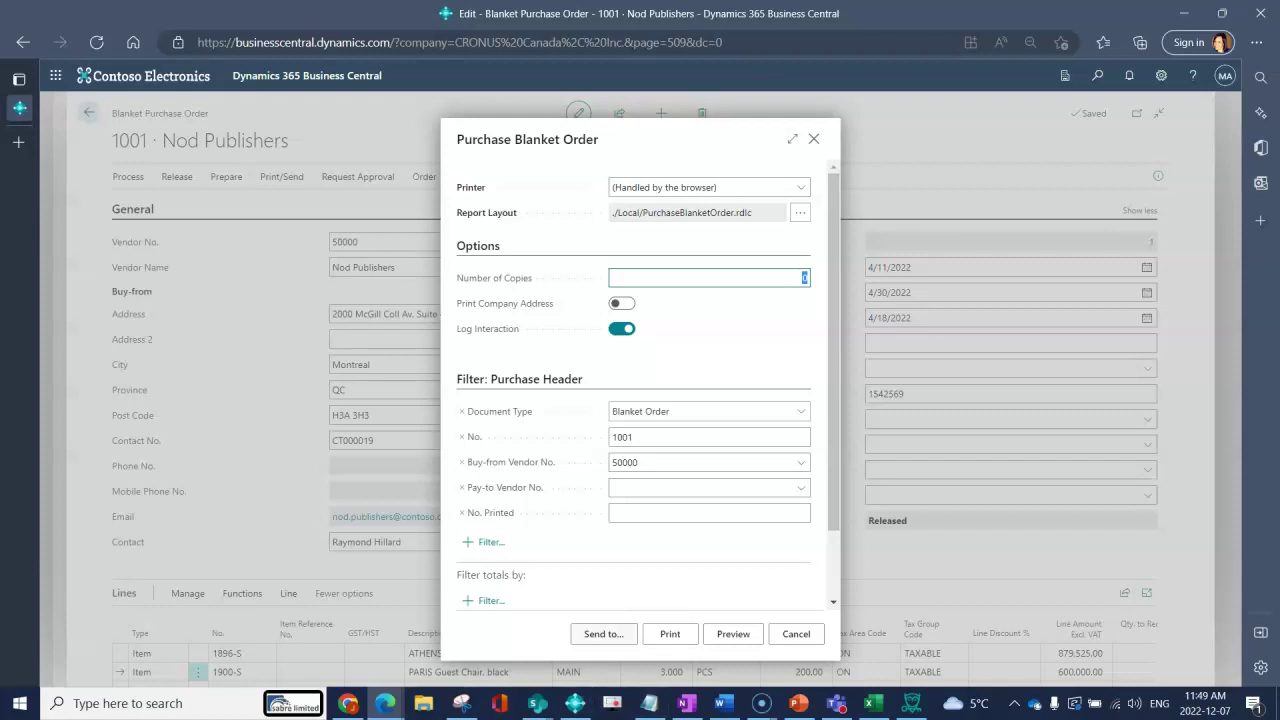
click(733, 634)
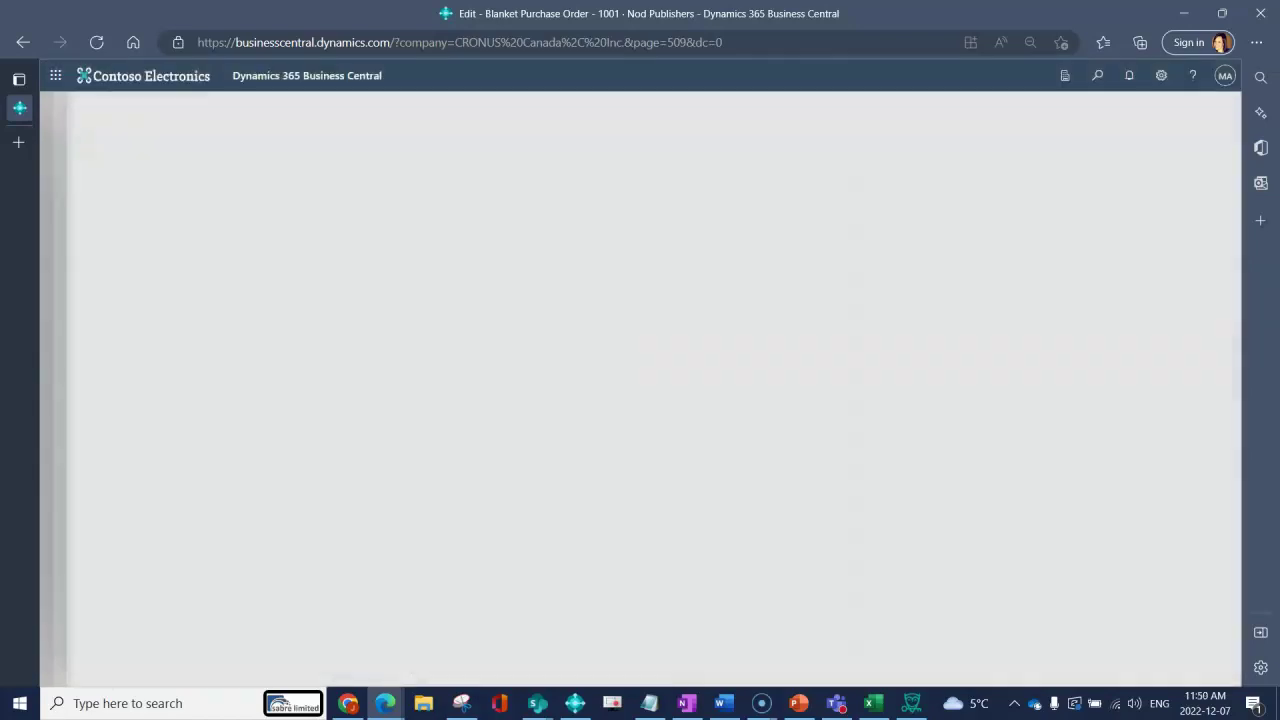
click(708, 635)
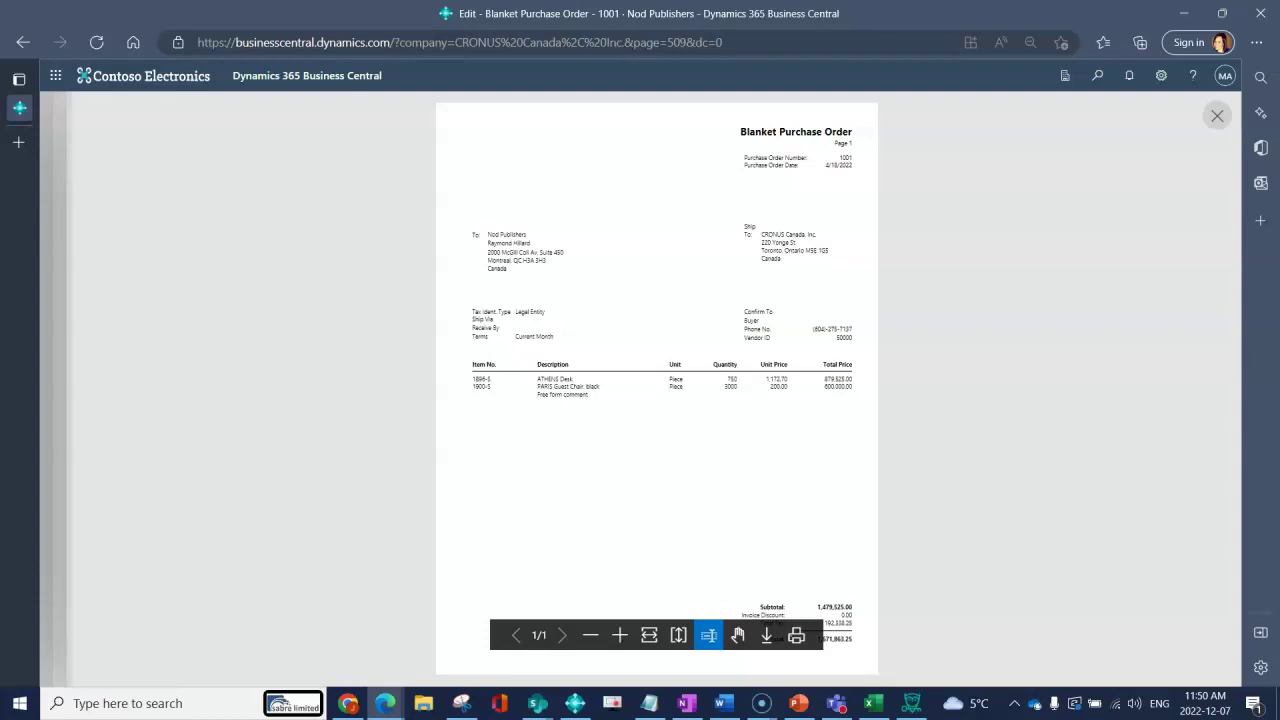
key(Escape)
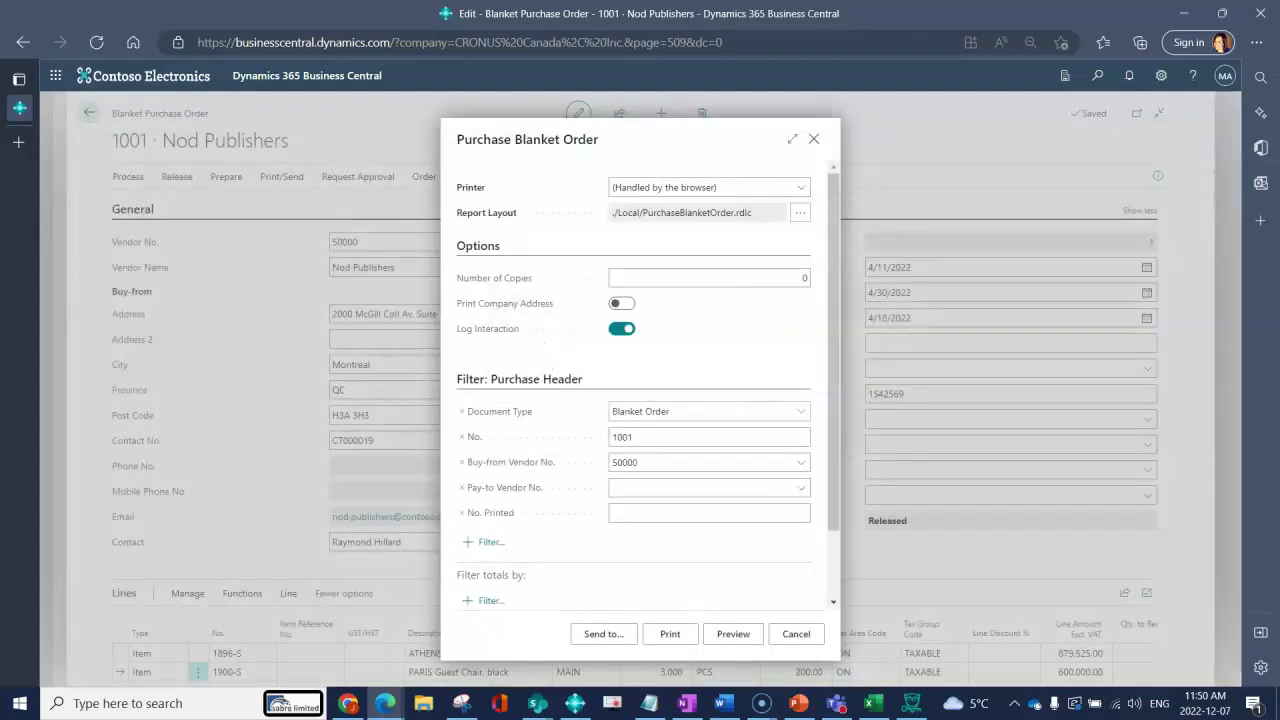
click(813, 139)
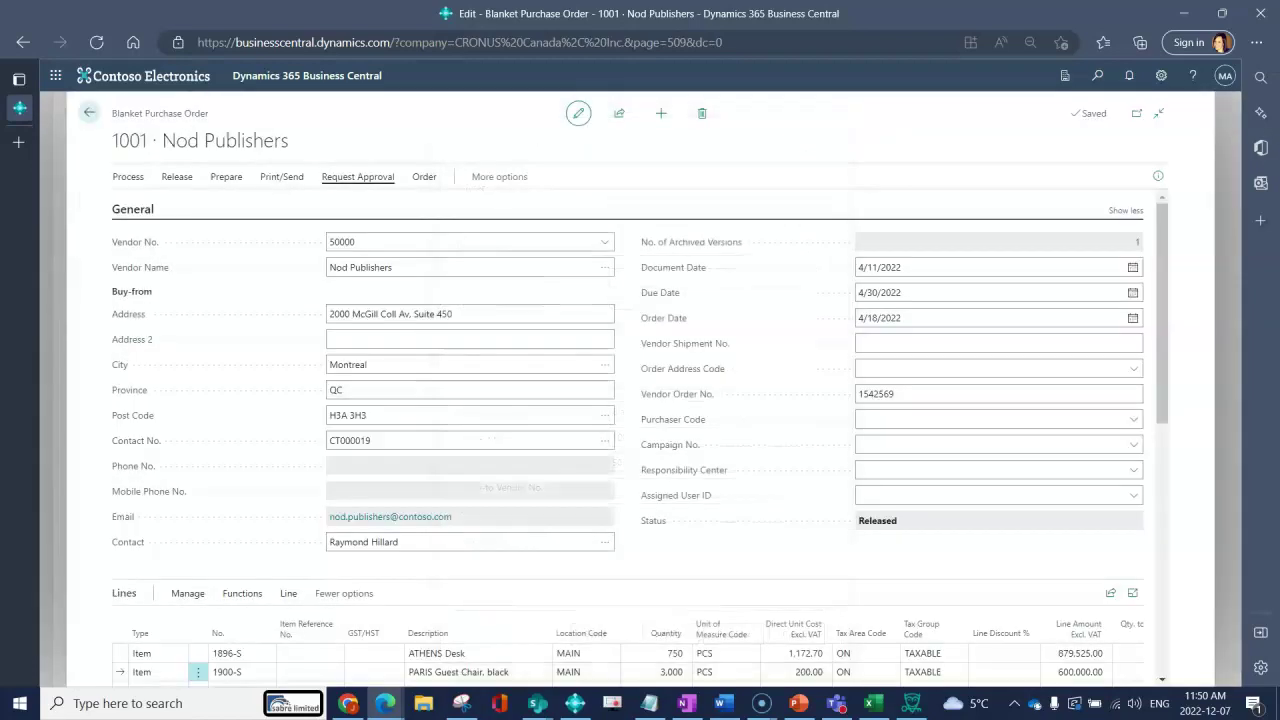
Check the order's approval request options and add the header comment "Please note very good negotiated pricing" to its comment sheet.
click(357, 176)
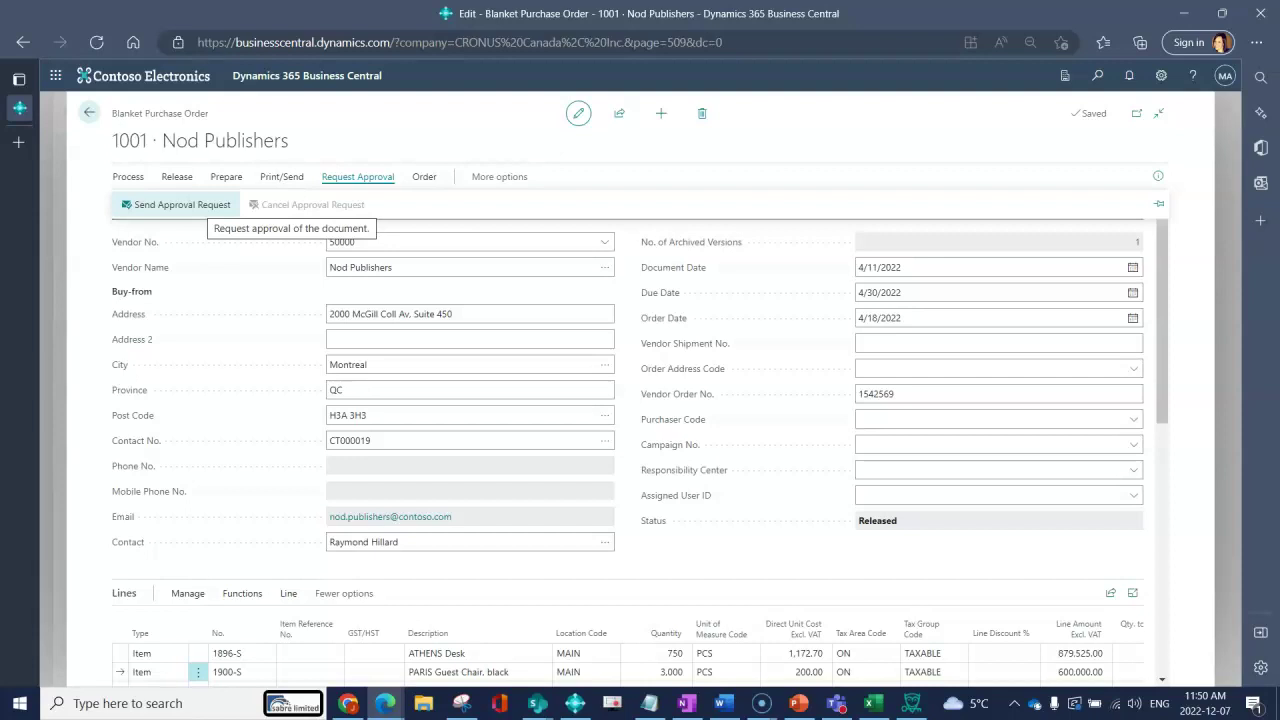
click(424, 176)
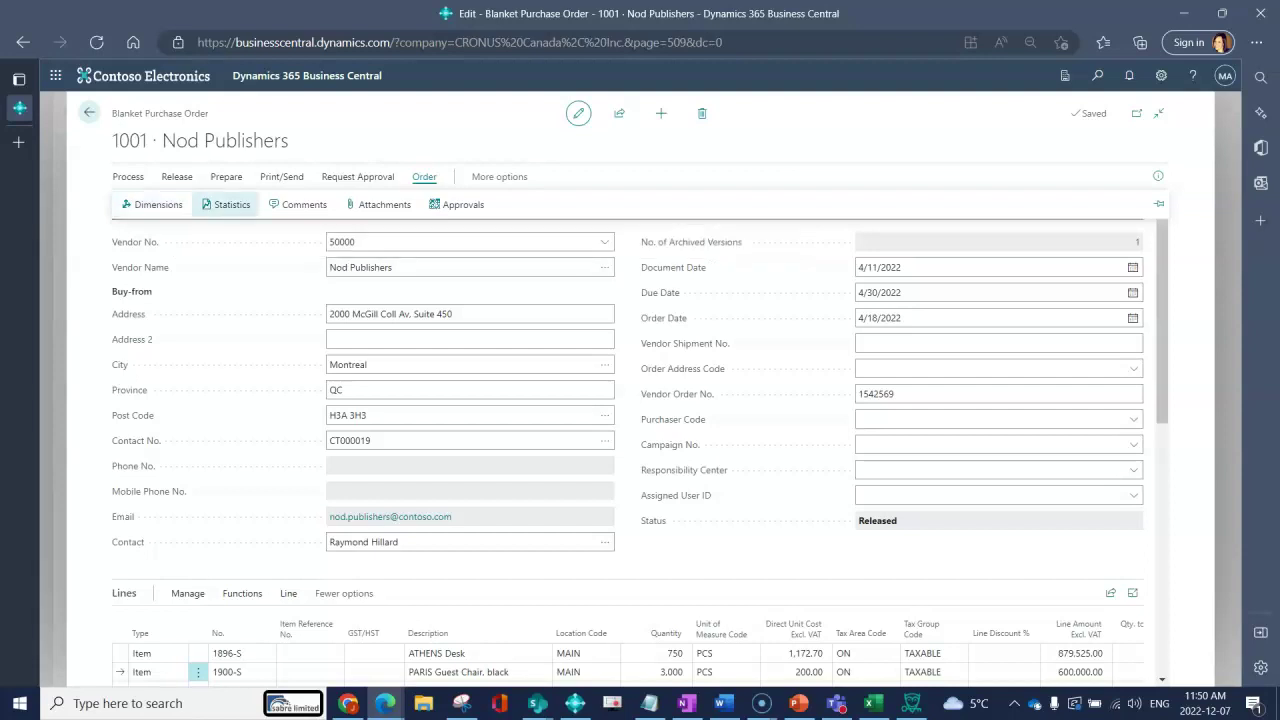
click(300, 205)
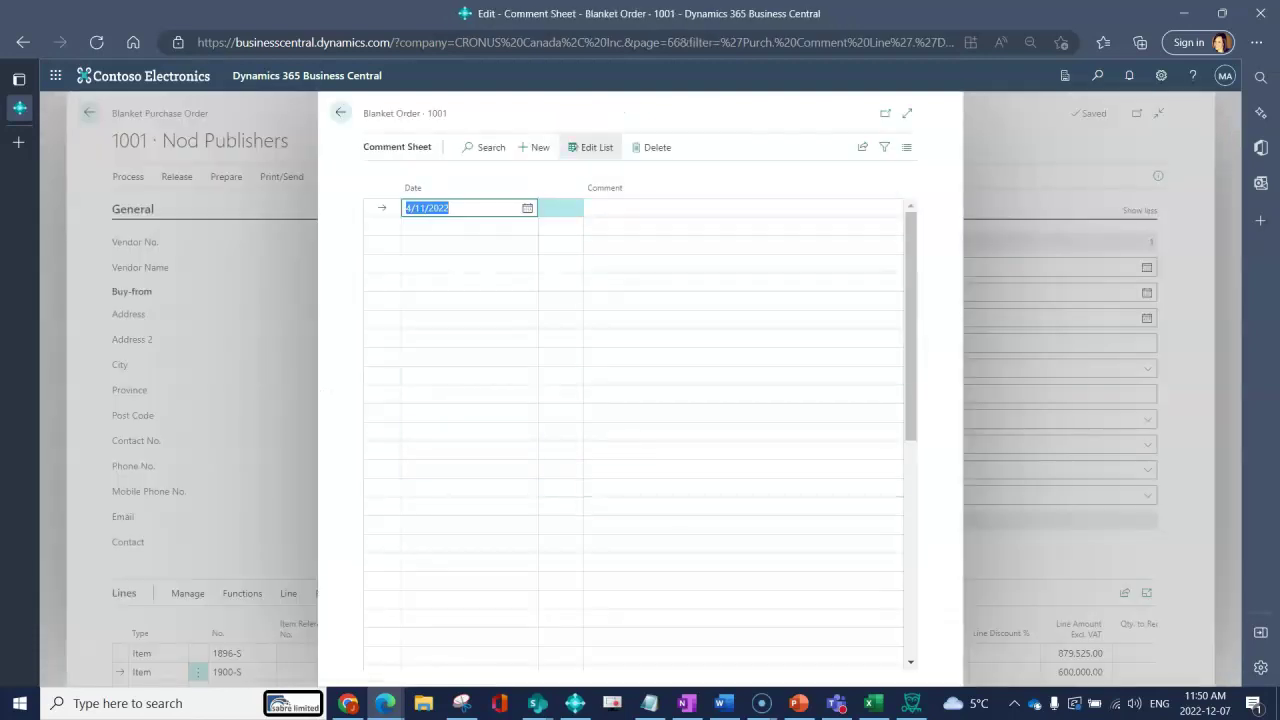
click(743, 207)
text(Plea)
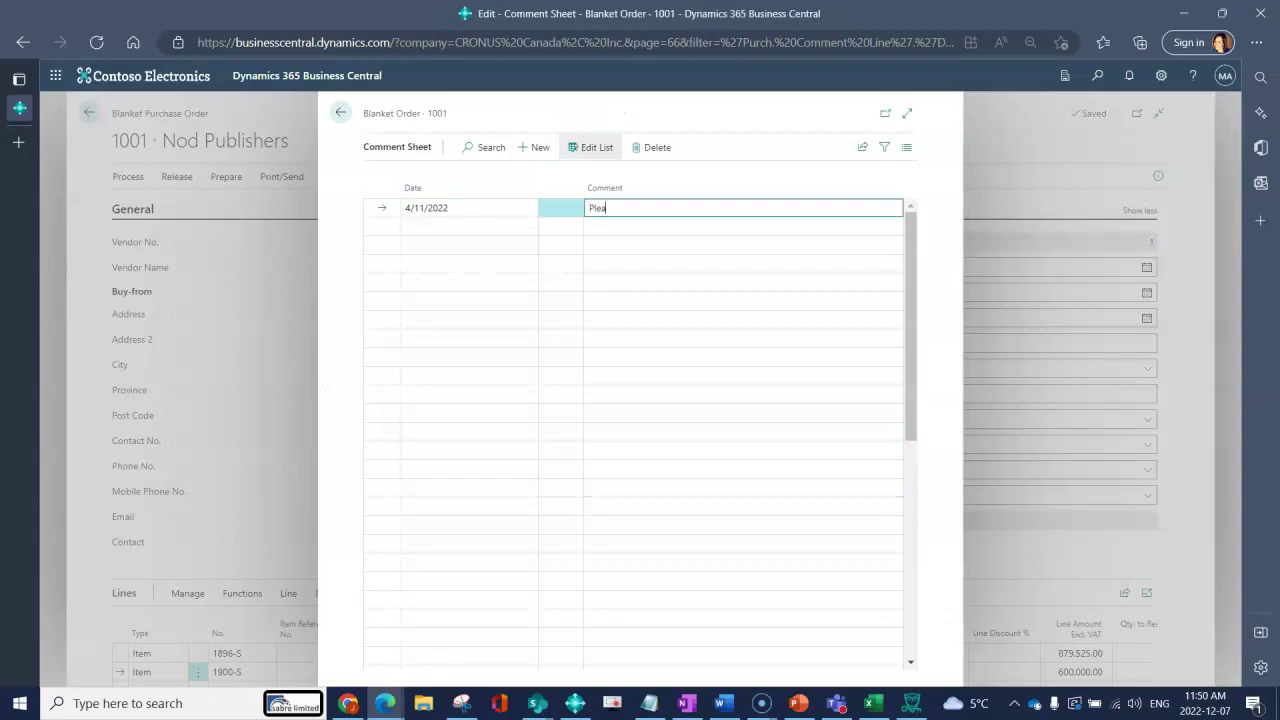
text(se note very)
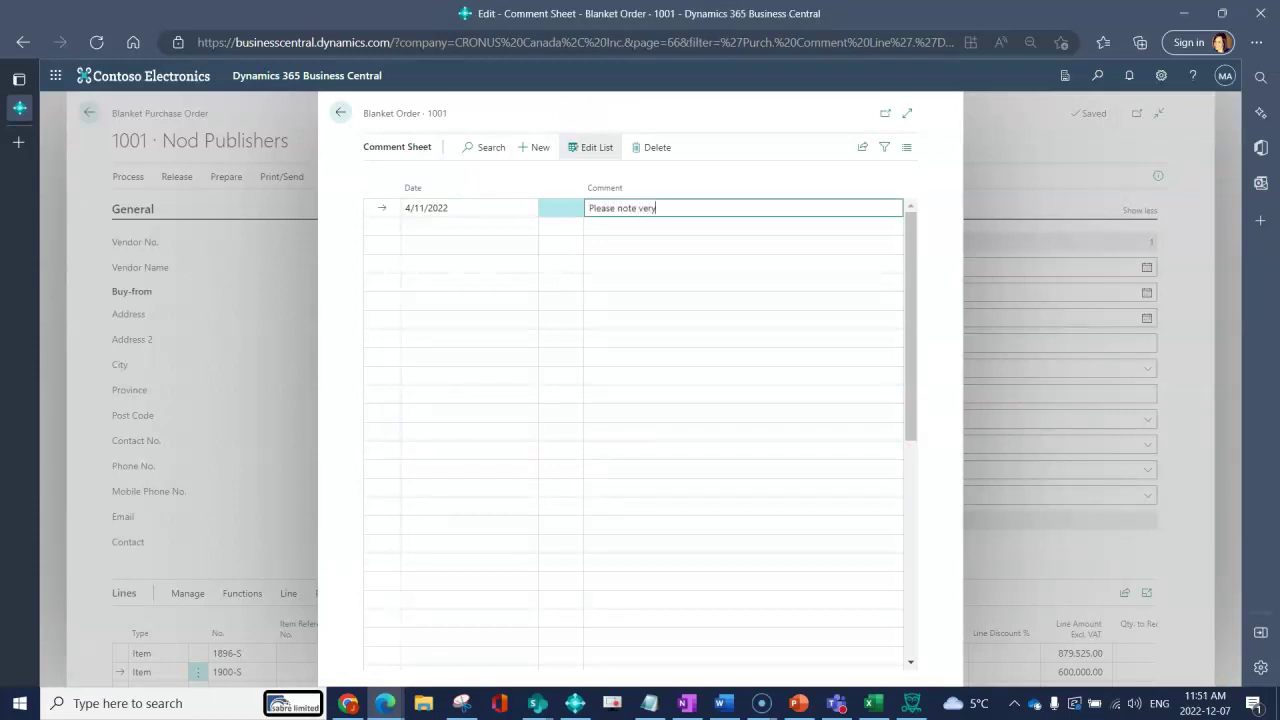
text( good negotiated pricing)
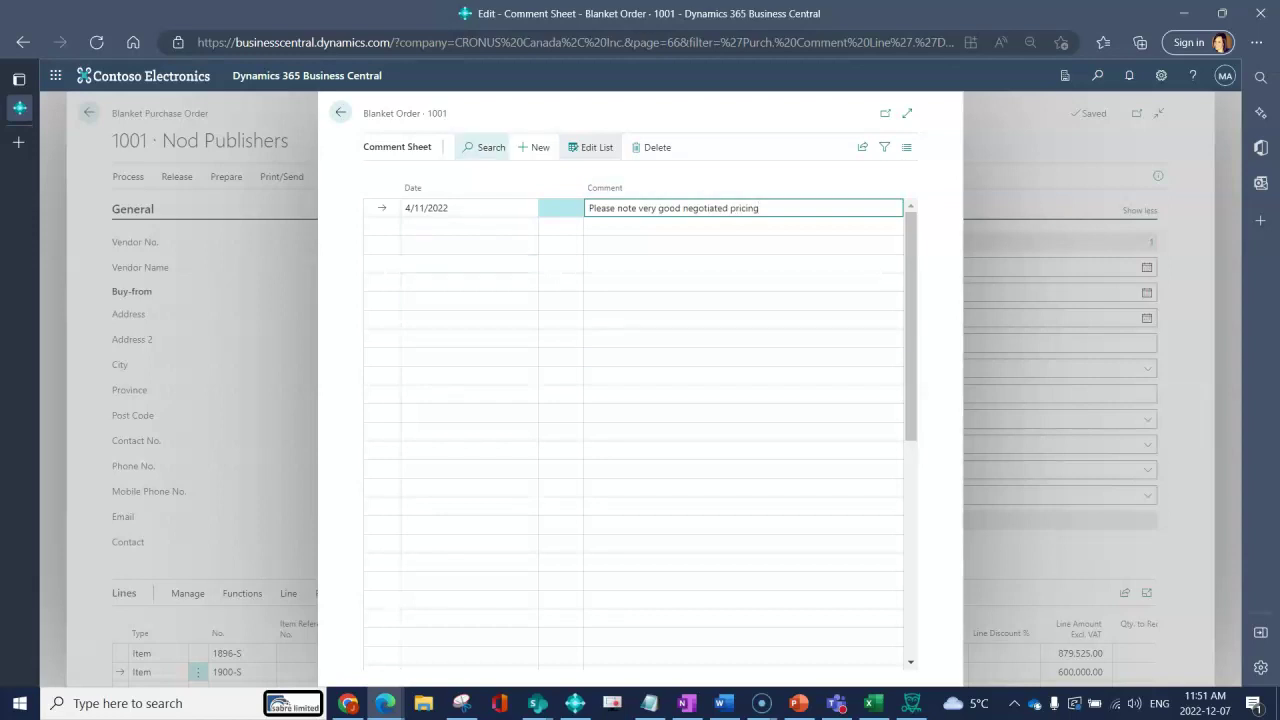
click(341, 112)
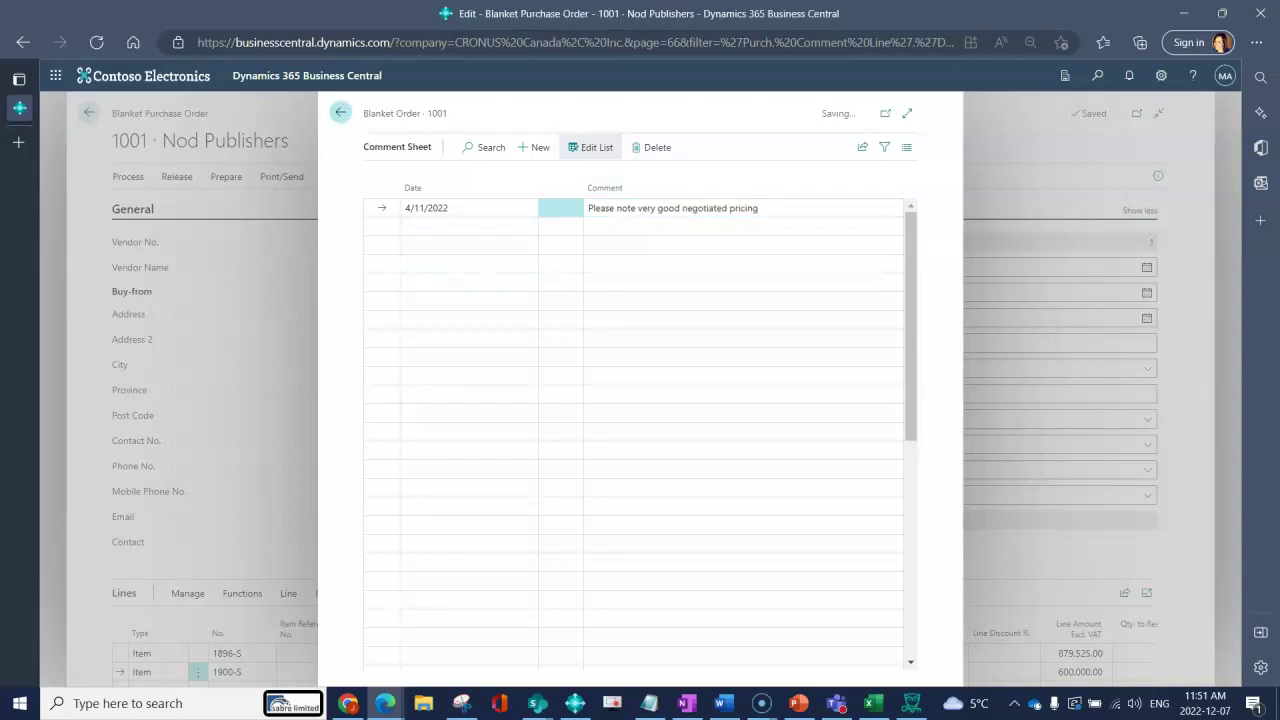
click(424, 176)
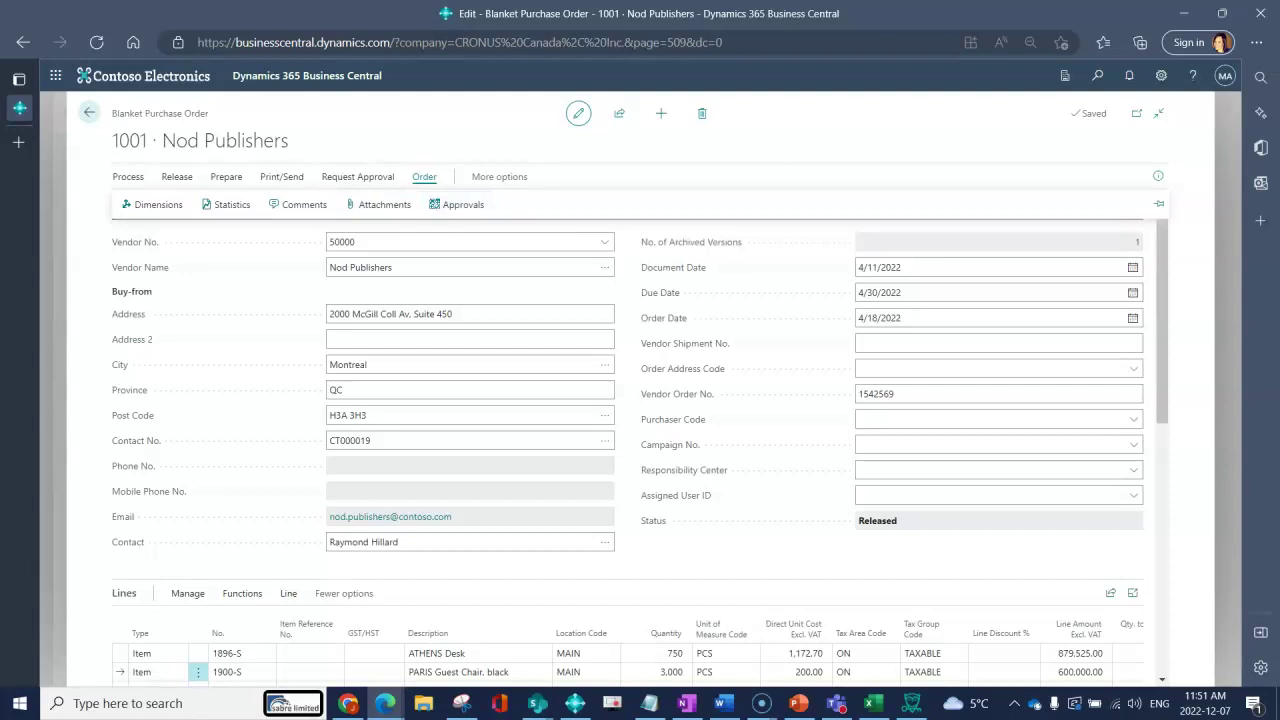
key(Escape)
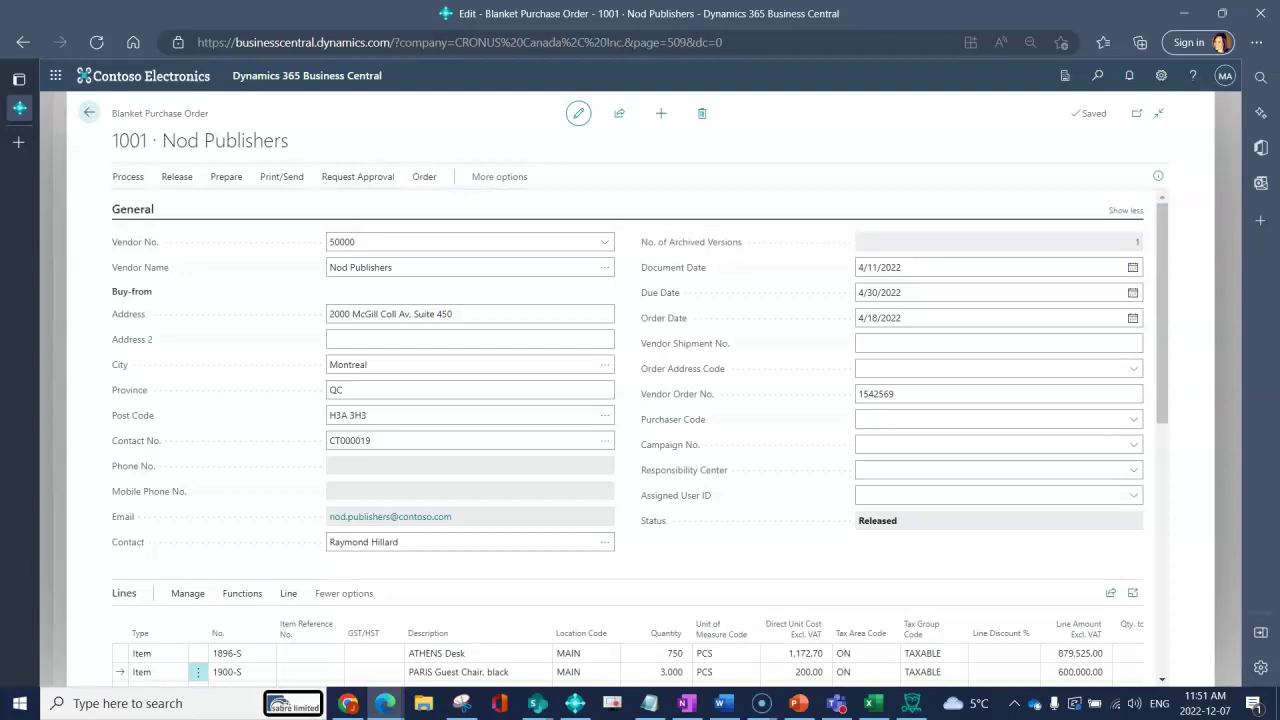
Review the vendor details and vendor card of Nod Publishers from the order, and return to the blanket purchase orders list.
click(1158, 176)
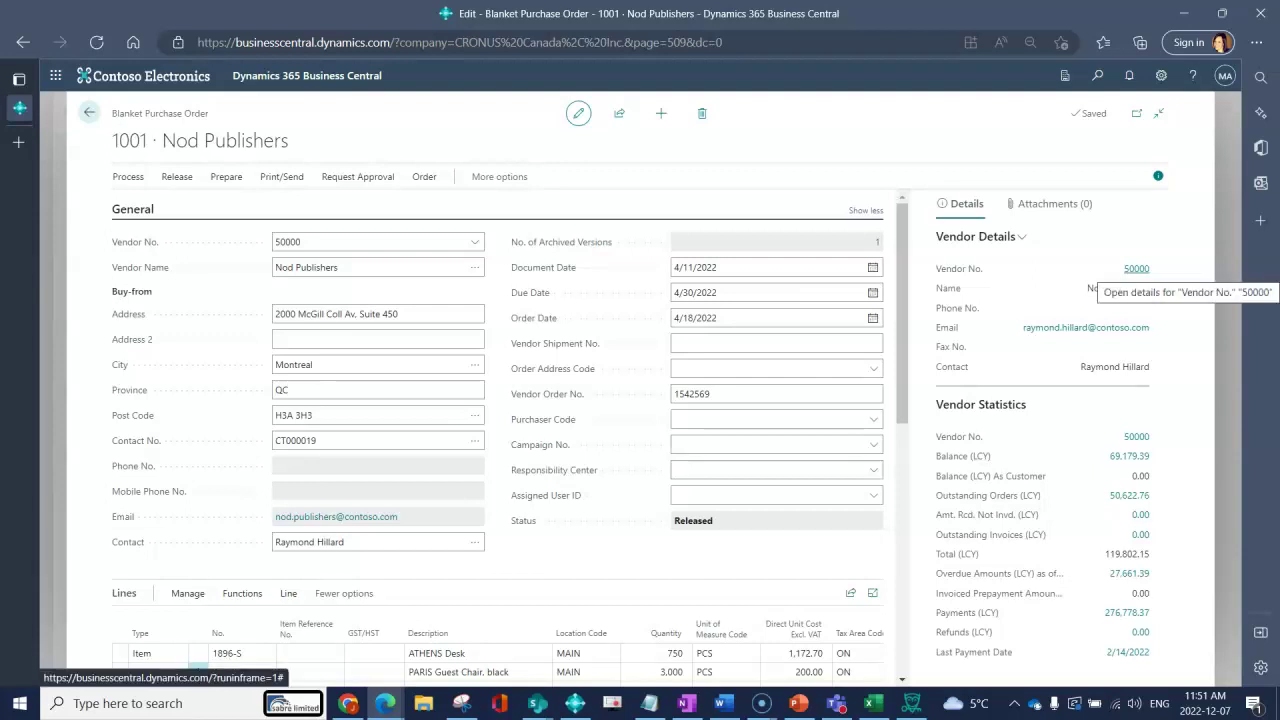
click(1136, 268)
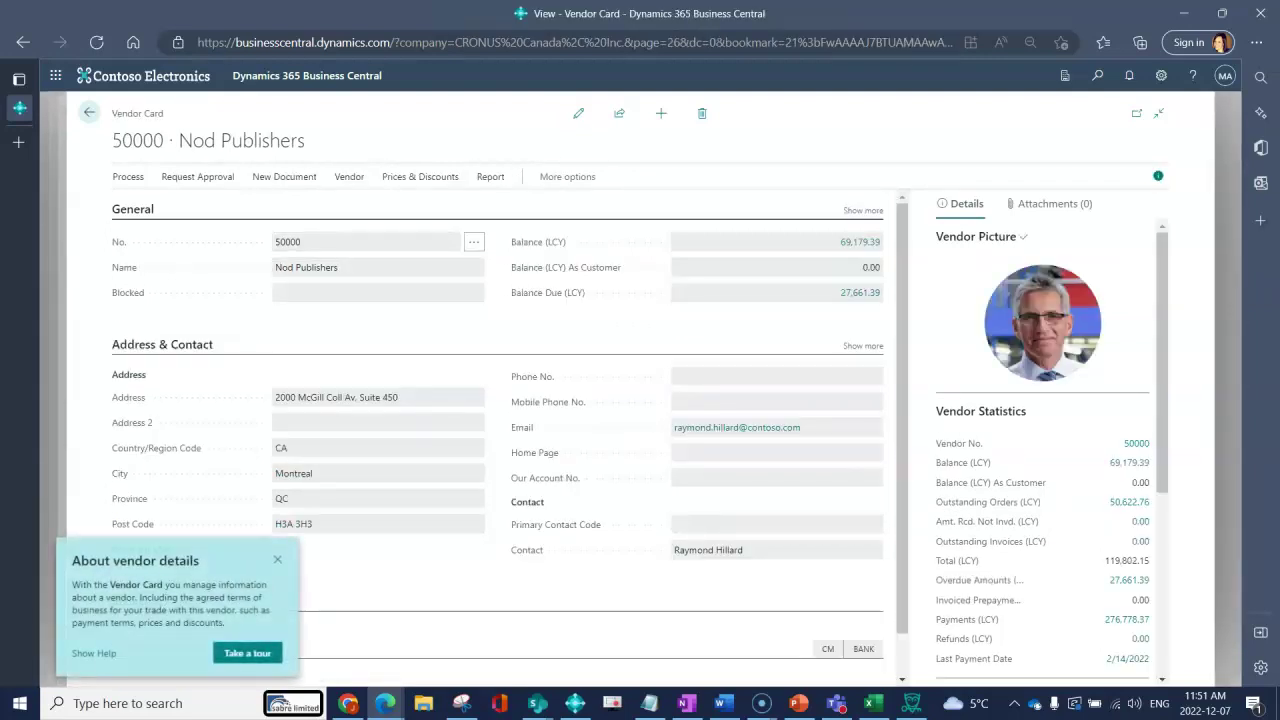
key(Escape)
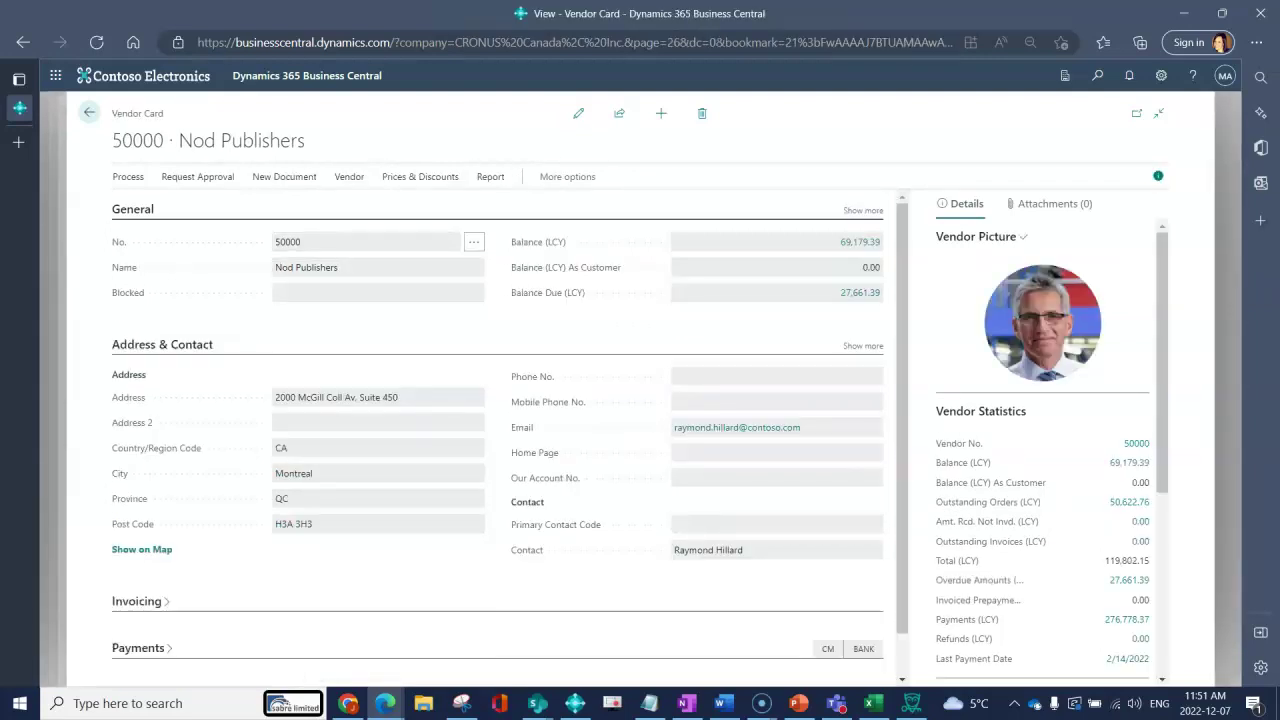
scroll(500, 430, down, 1)
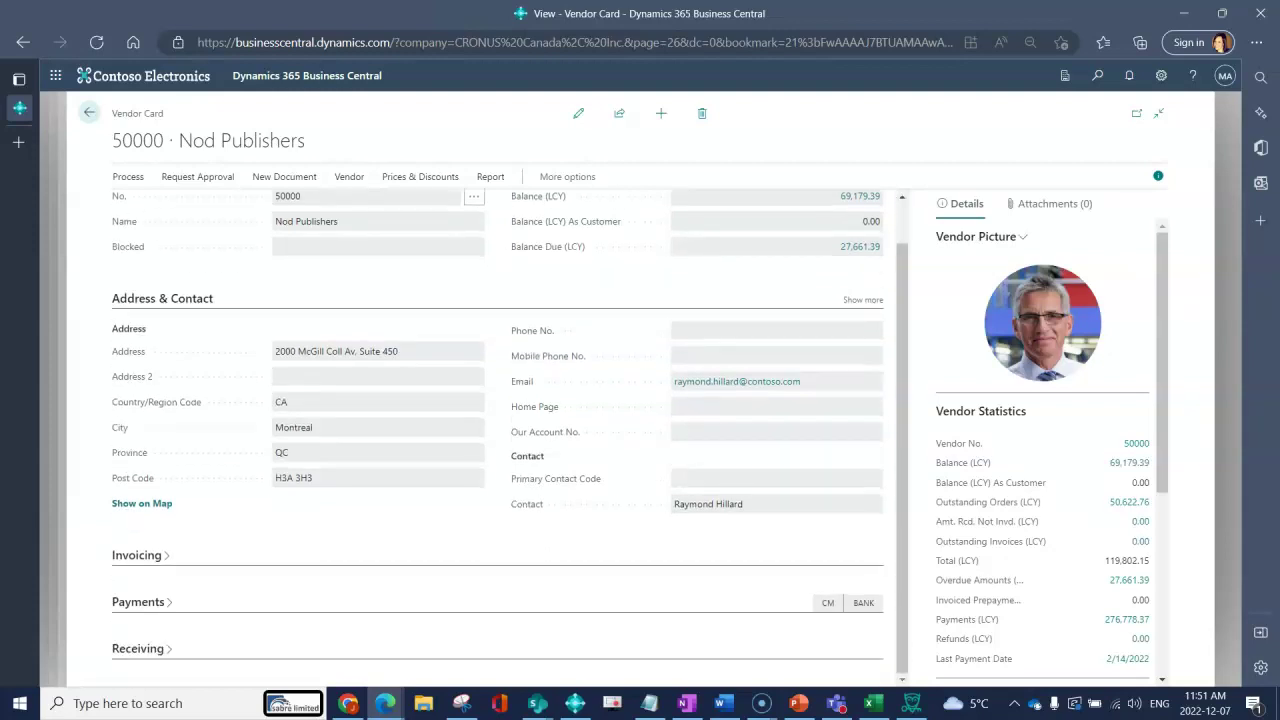
scroll(500, 430, up, 1)
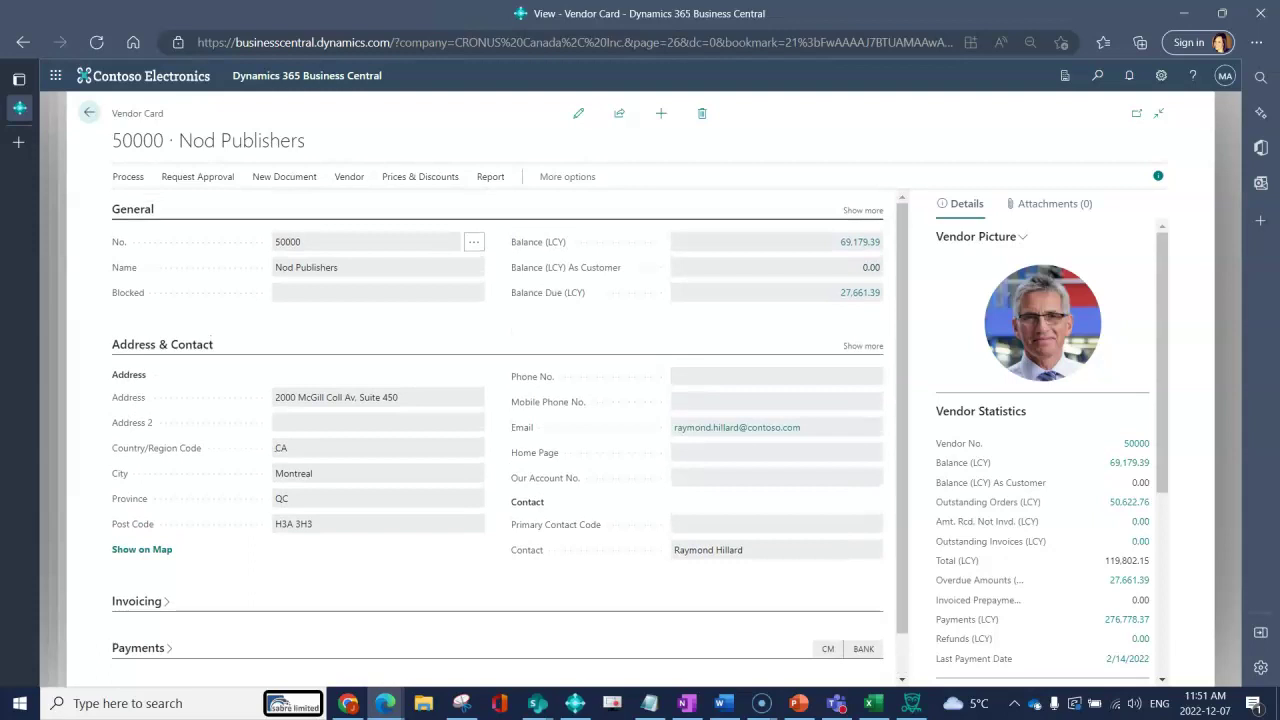
key(Escape)
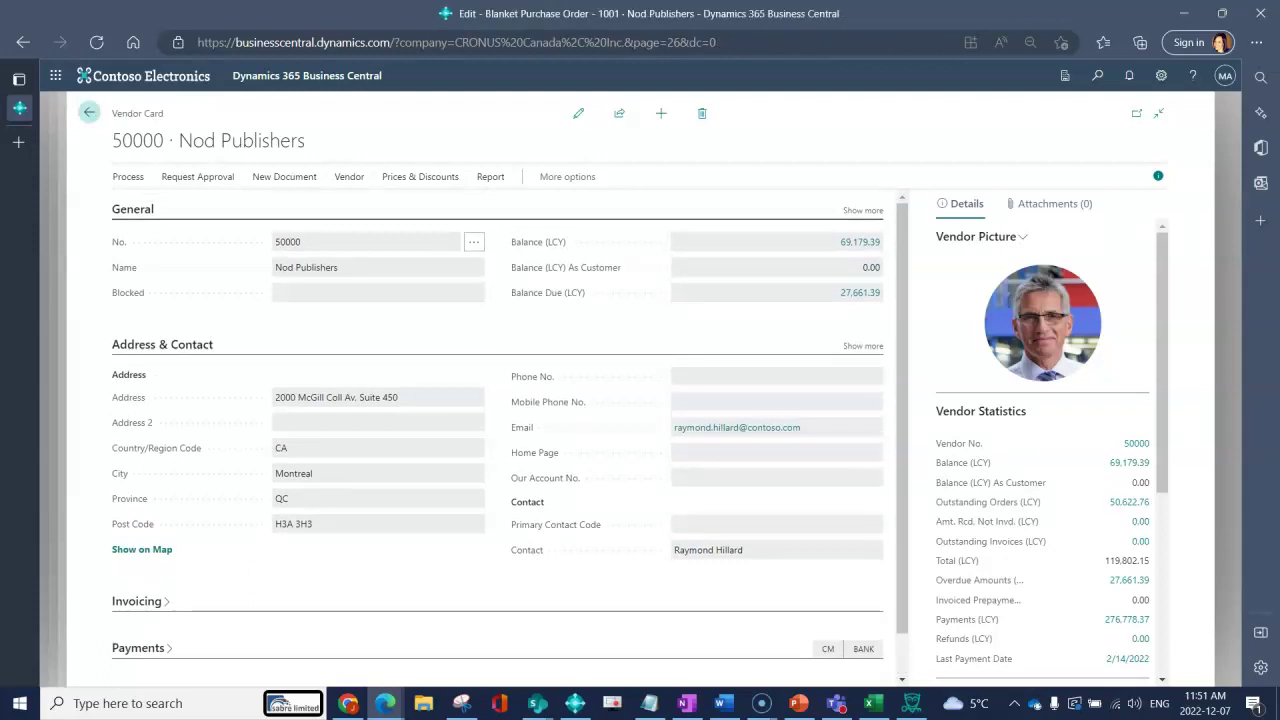
key(Escape)
key(Escape)
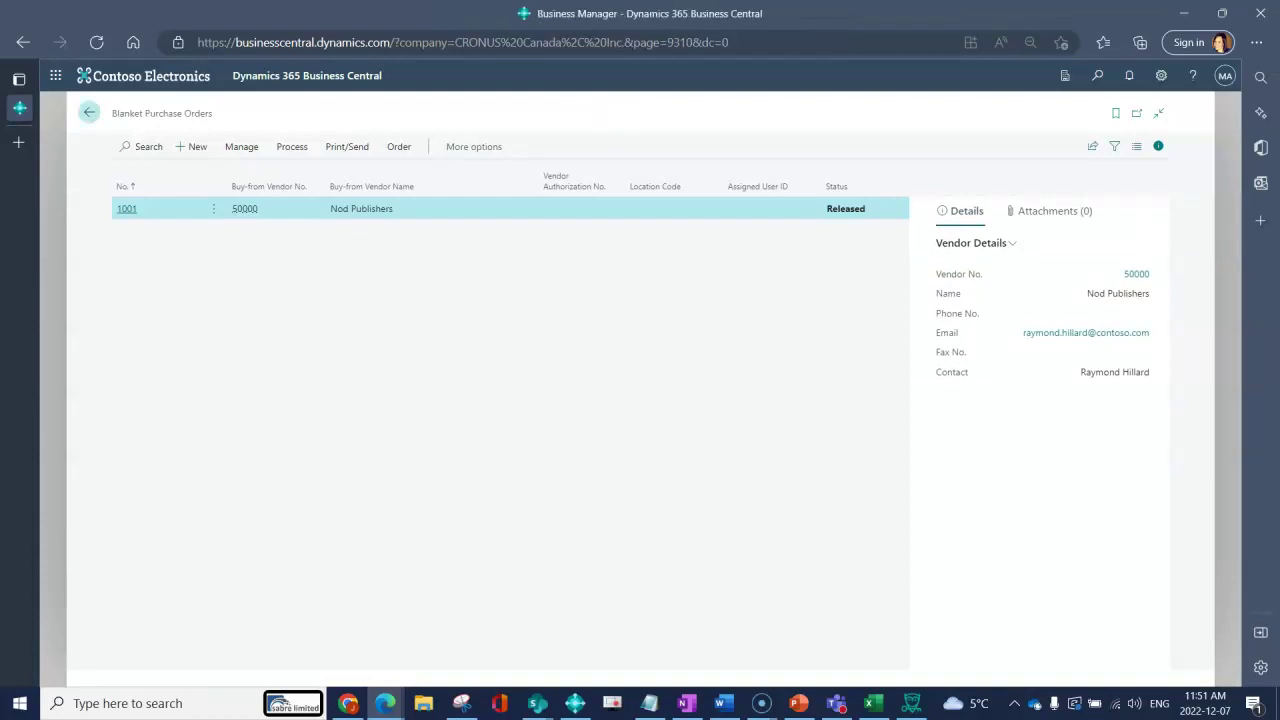